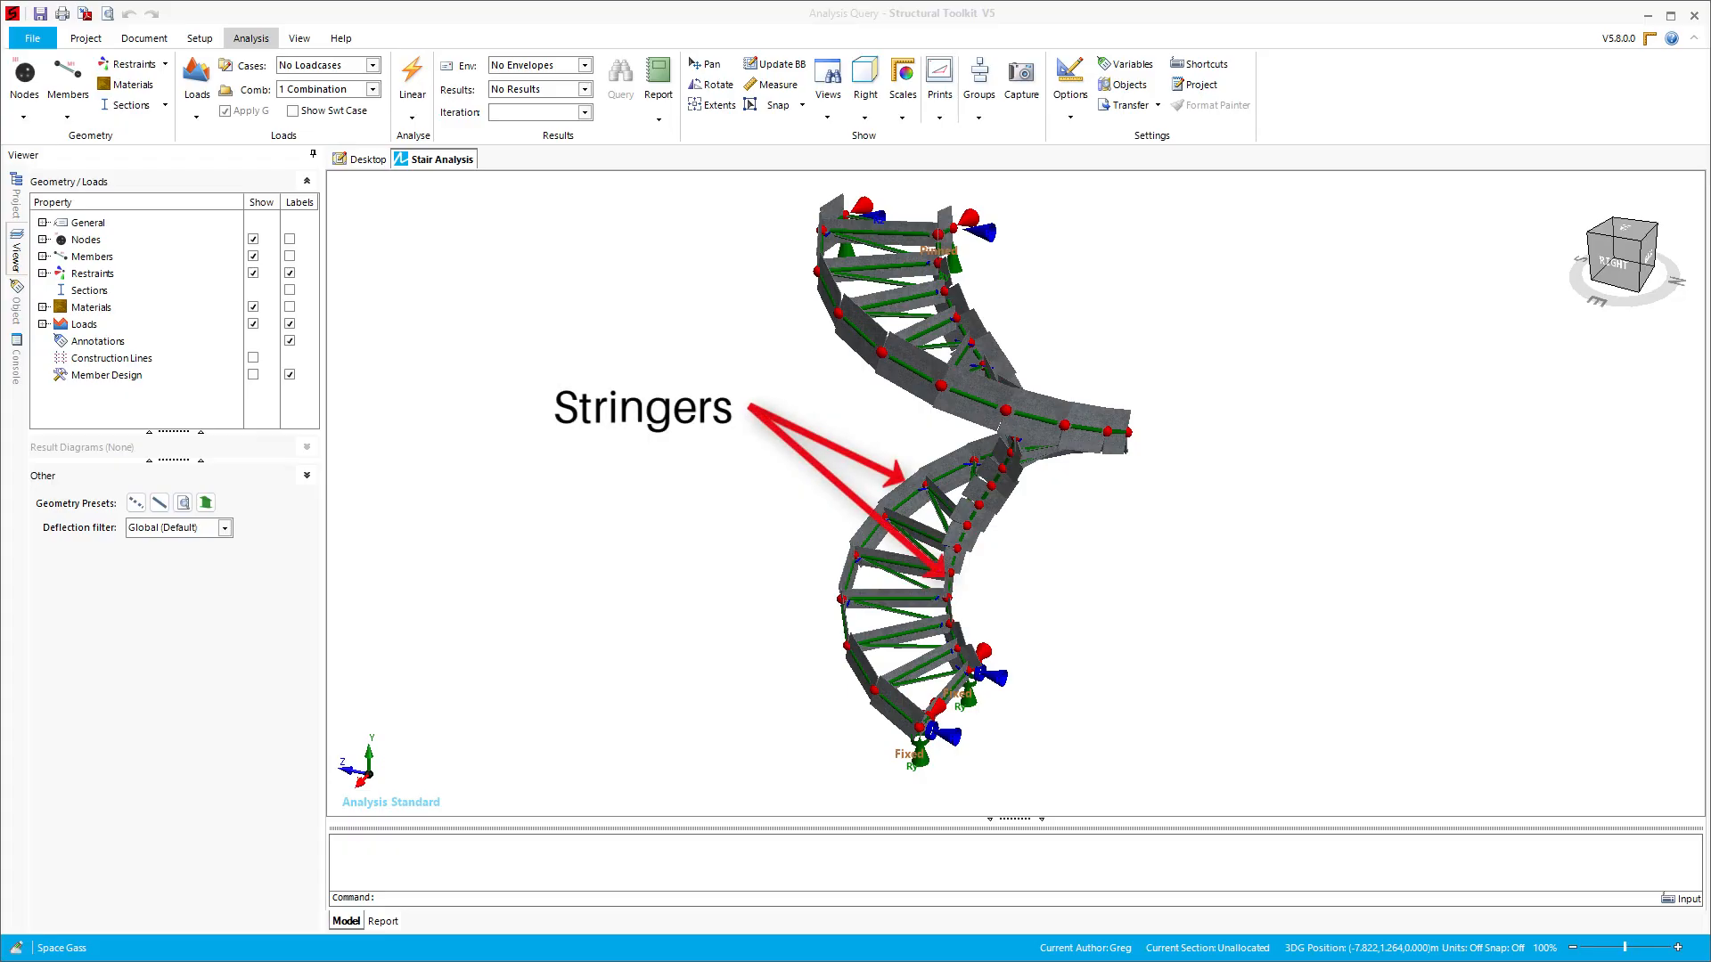
- Examine the stair model's stringers, pinned tread ends, and the restraints at the base and top of the stringers
scroll(925, 562, "up", 5)
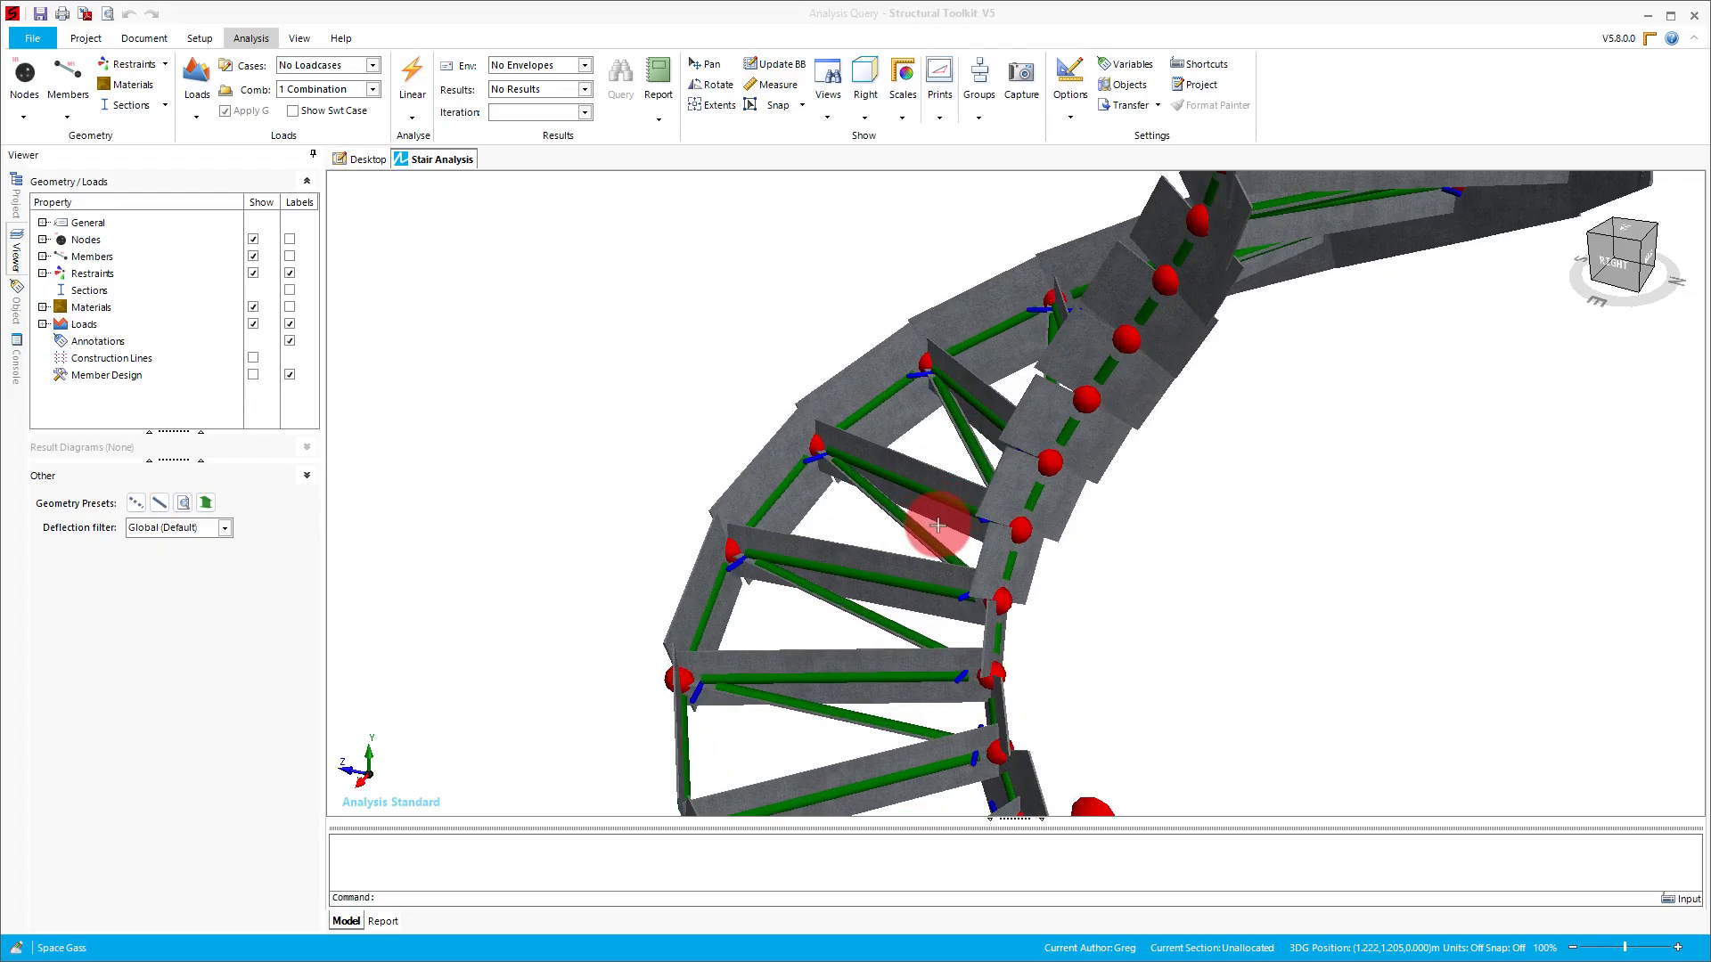
scroll(937, 525, "up", 4)
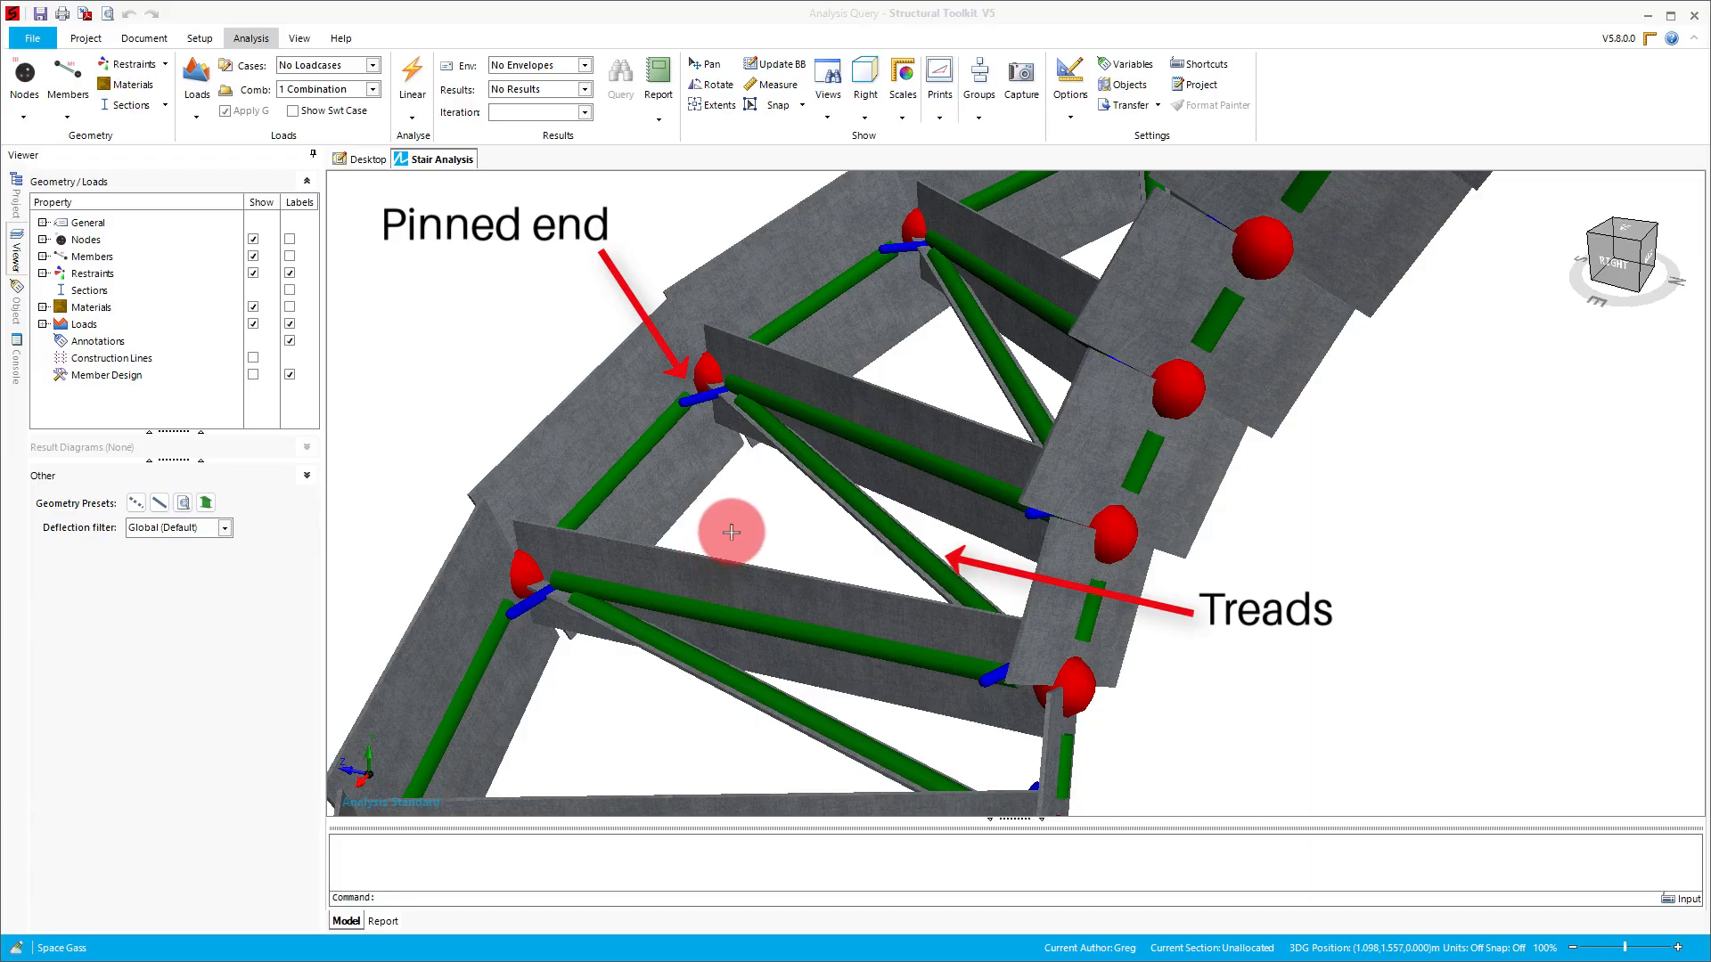
scroll(746, 439, "down", 3)
scroll(746, 438, "down", 4)
left_click(833, 660)
middle_click_drag(833, 660, 848, 428)
scroll(923, 664, "up", 2)
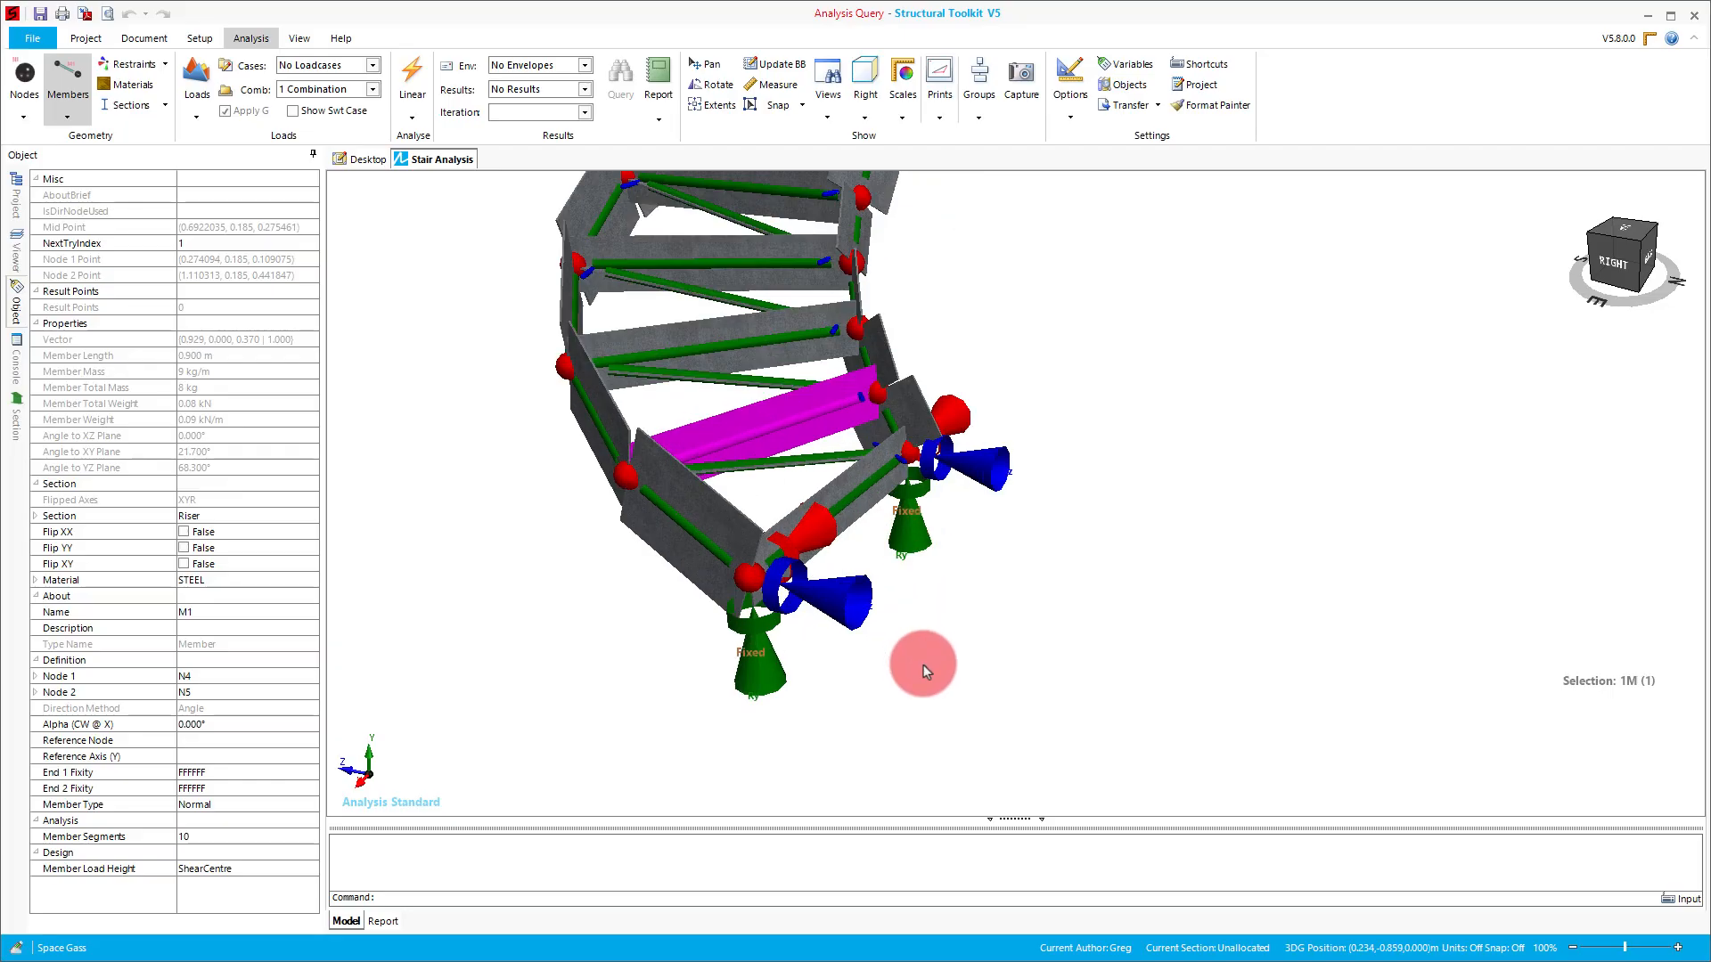
left_click(923, 665)
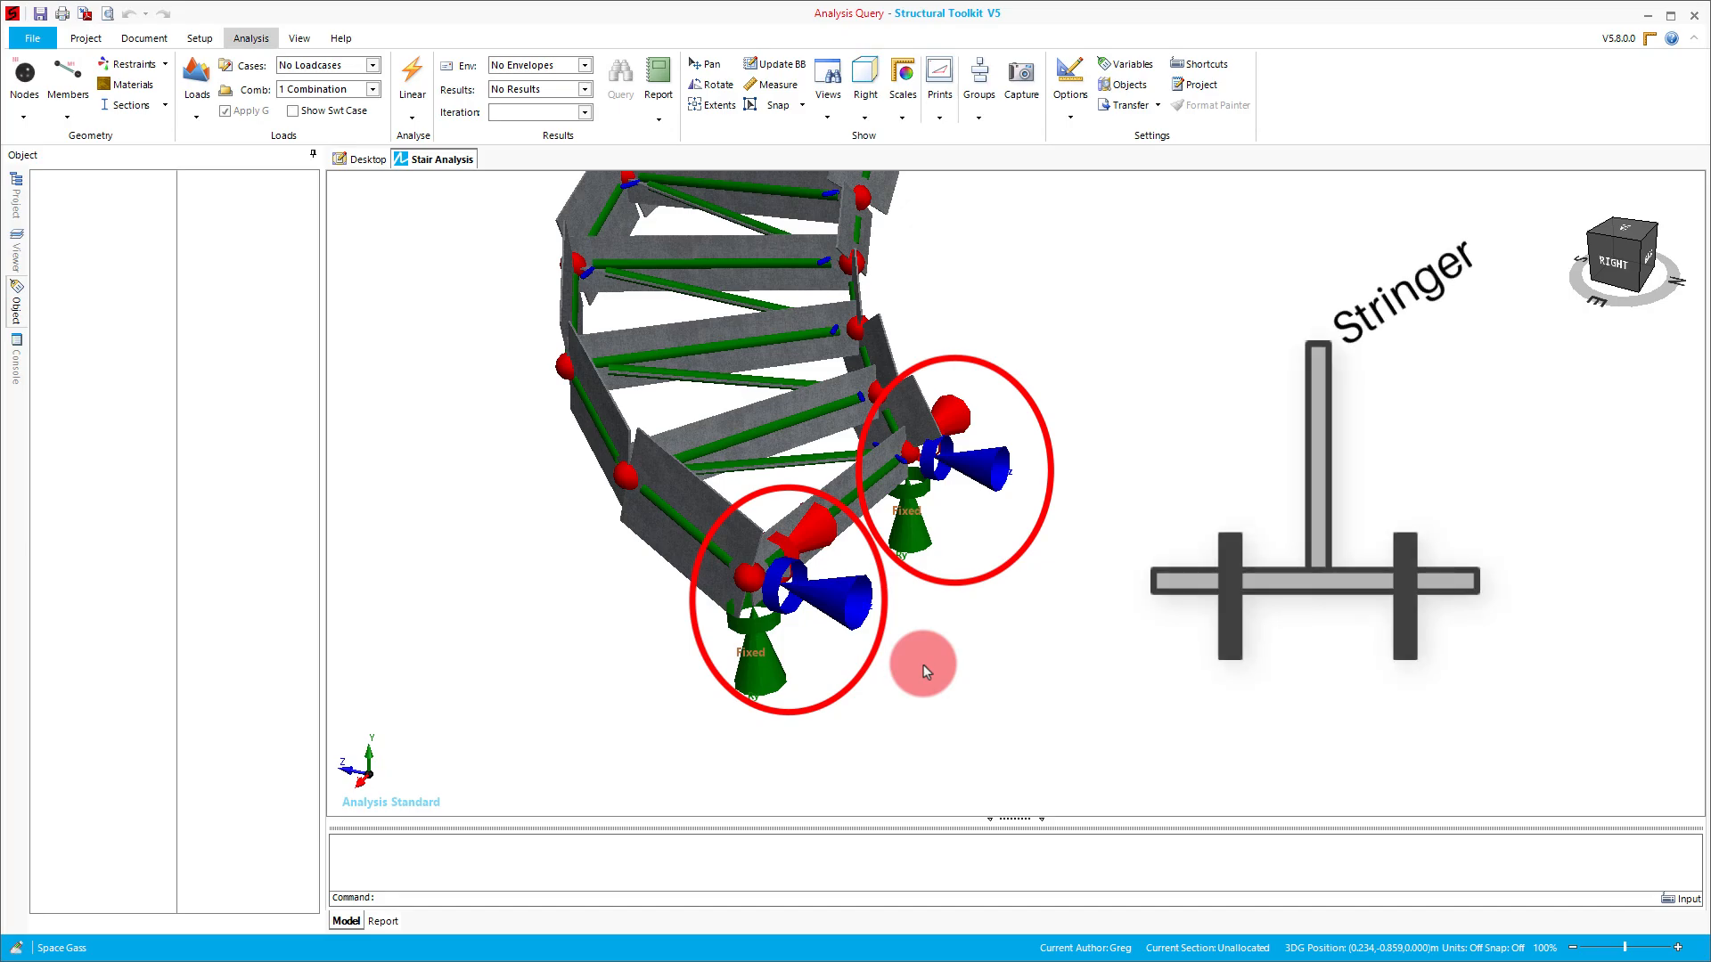
scroll(902, 694, "down", 7)
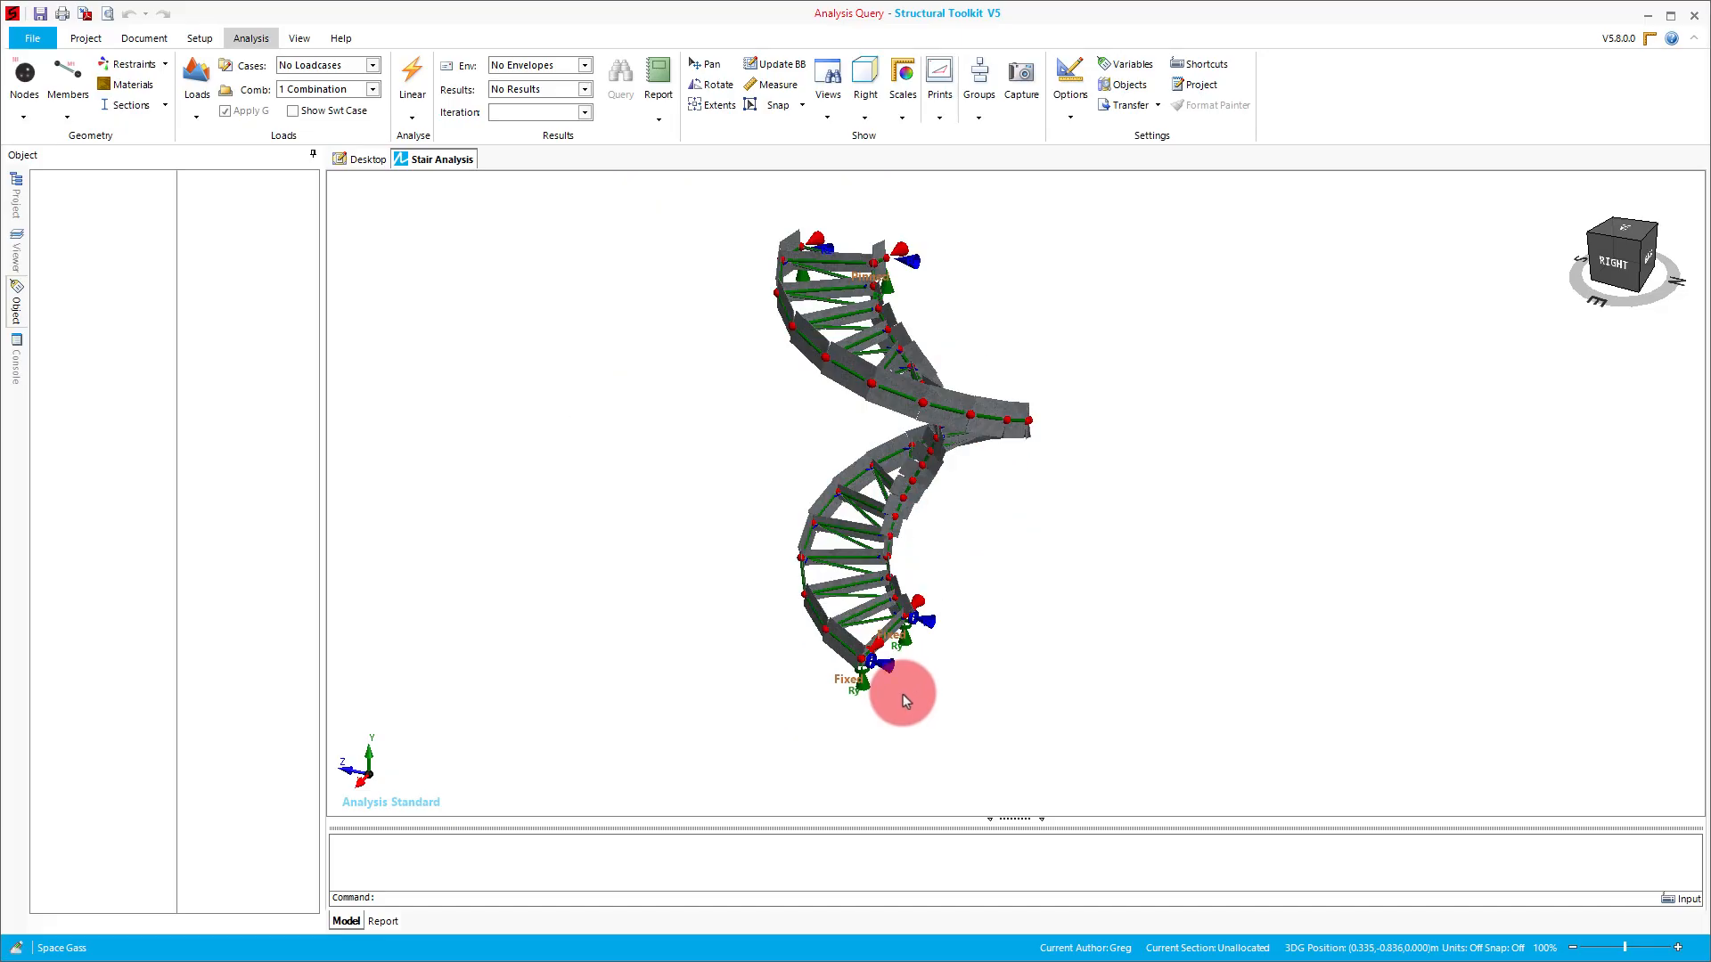
middle_click_drag(896, 320, 916, 419)
scroll(909, 419, "up", 6)
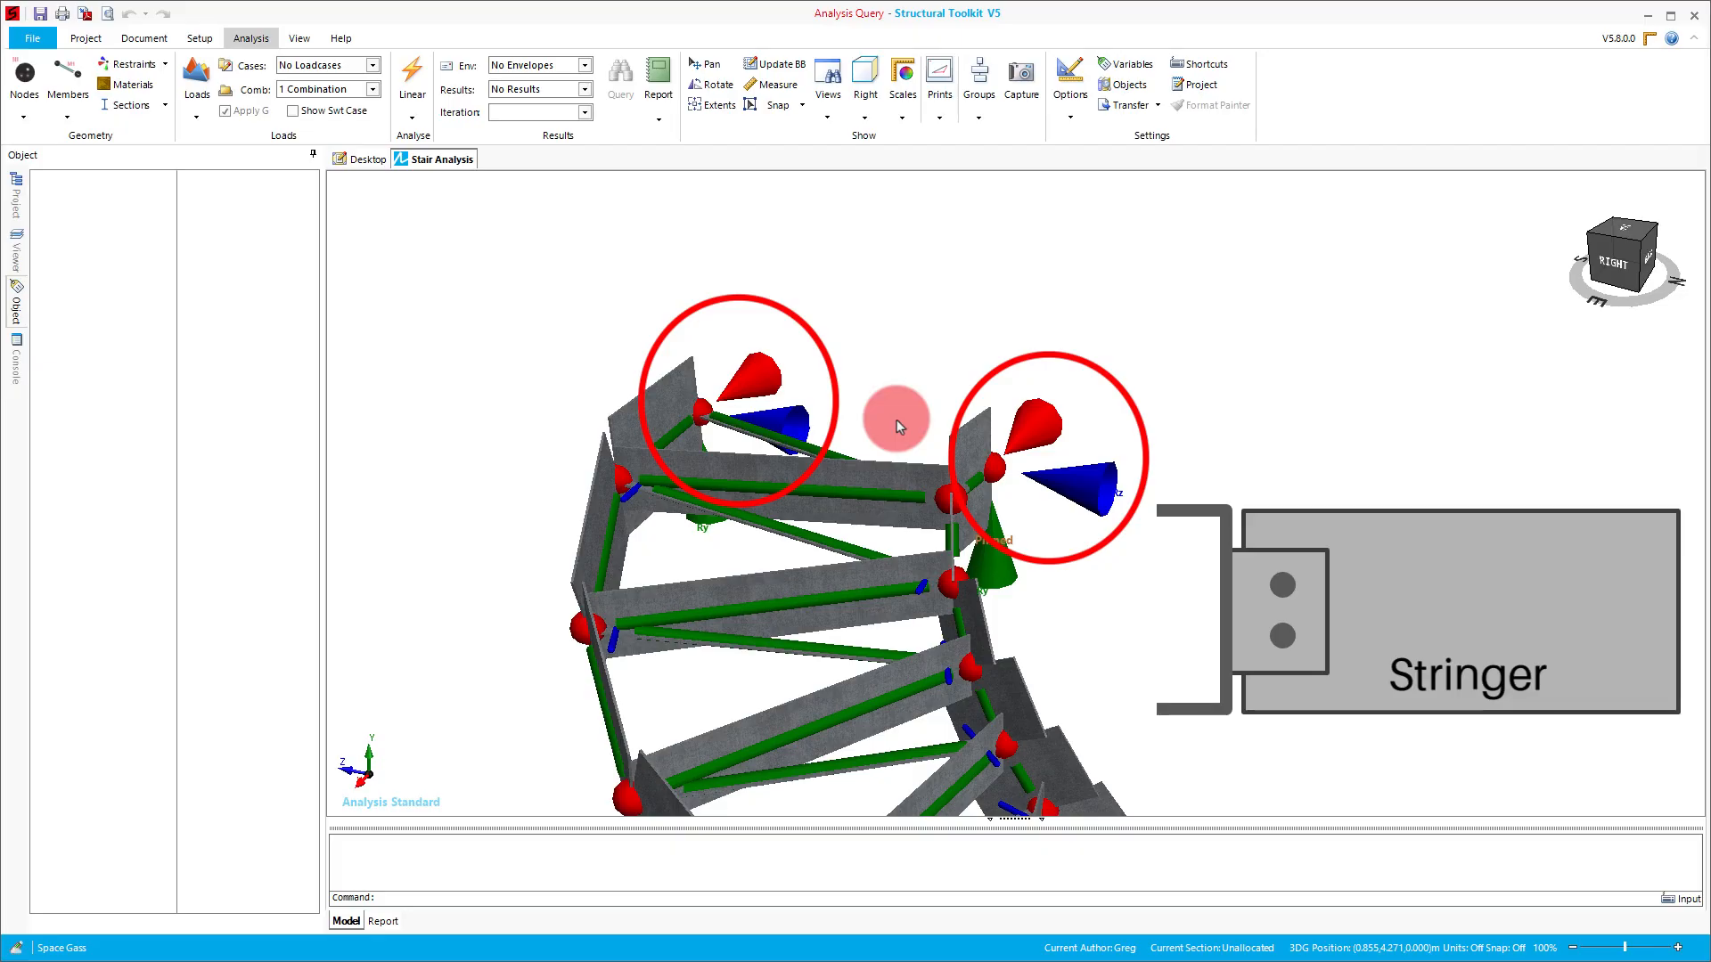
scroll(943, 415, "down", 5)
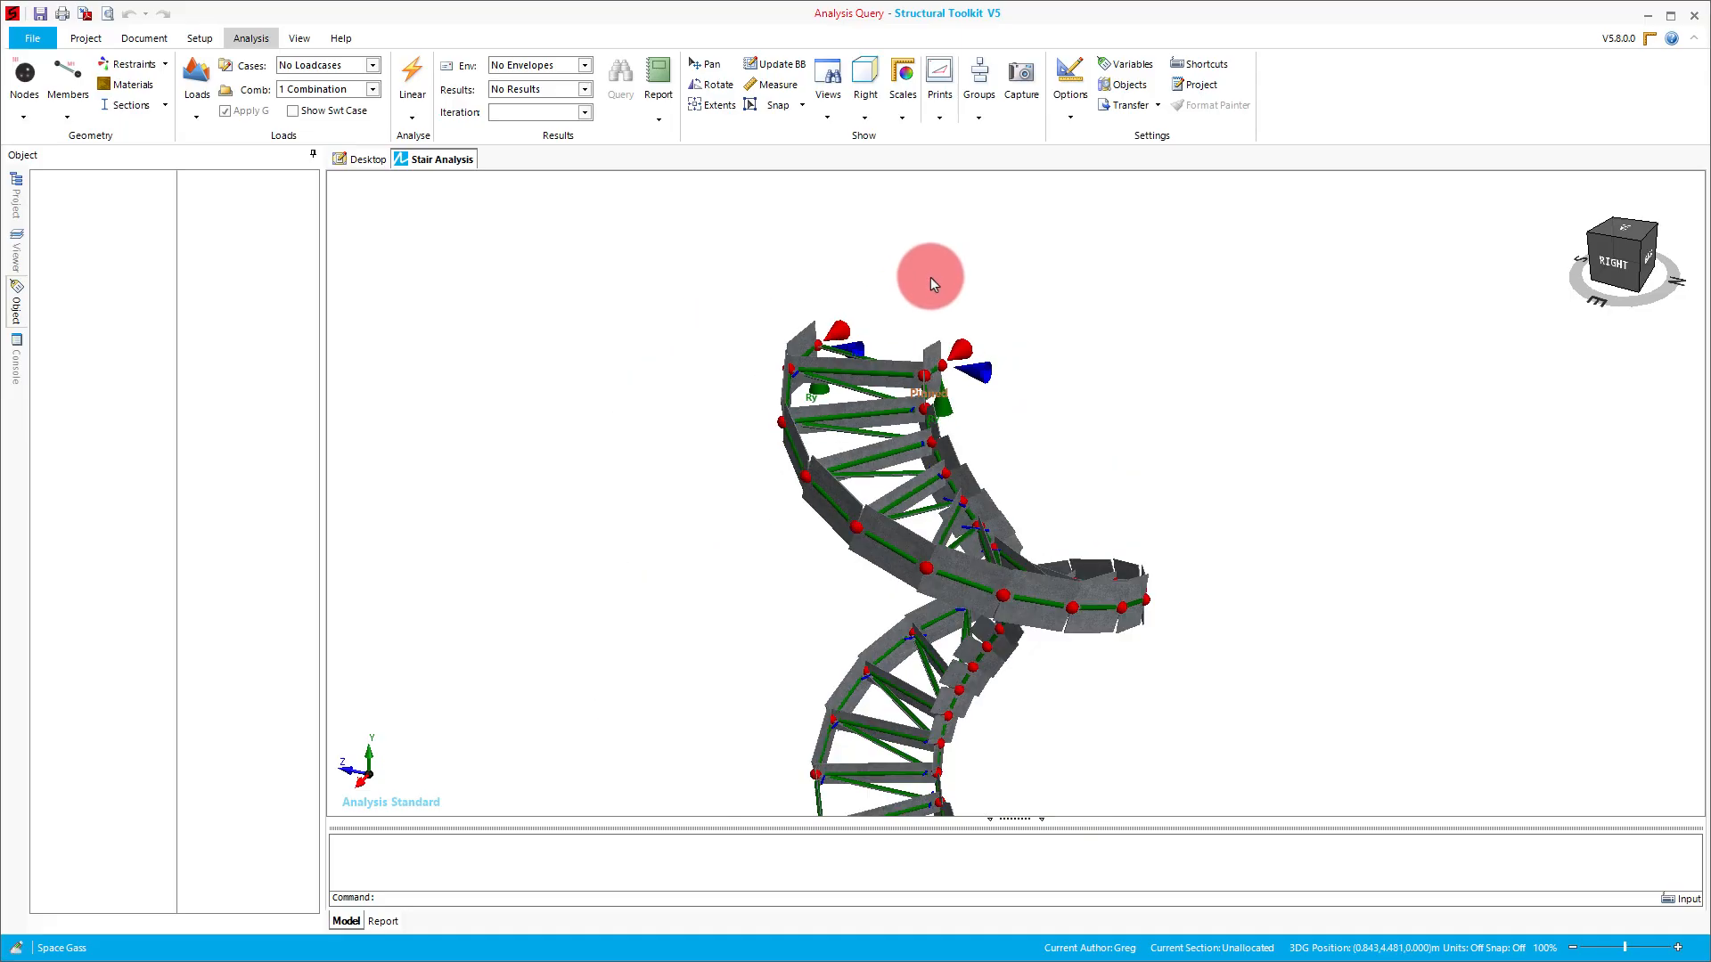
- Display the DL, LL and LLp primary loadcases on the stair model
left_click(371, 65)
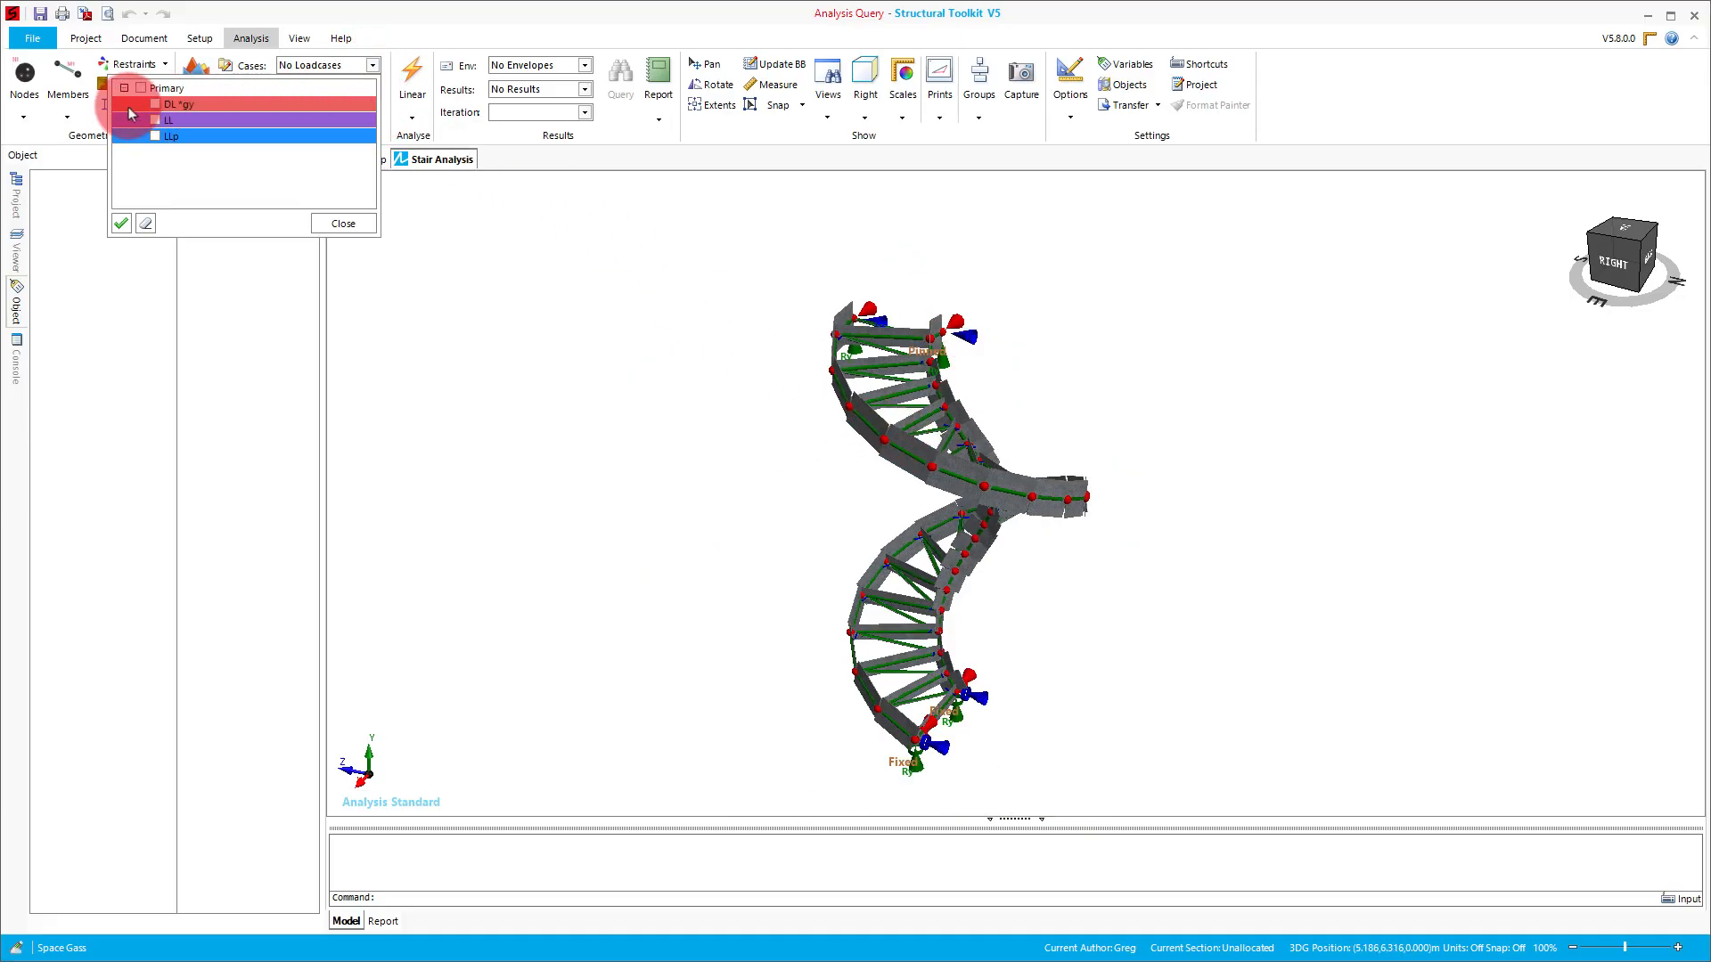
left_click(155, 104)
left_click(155, 121)
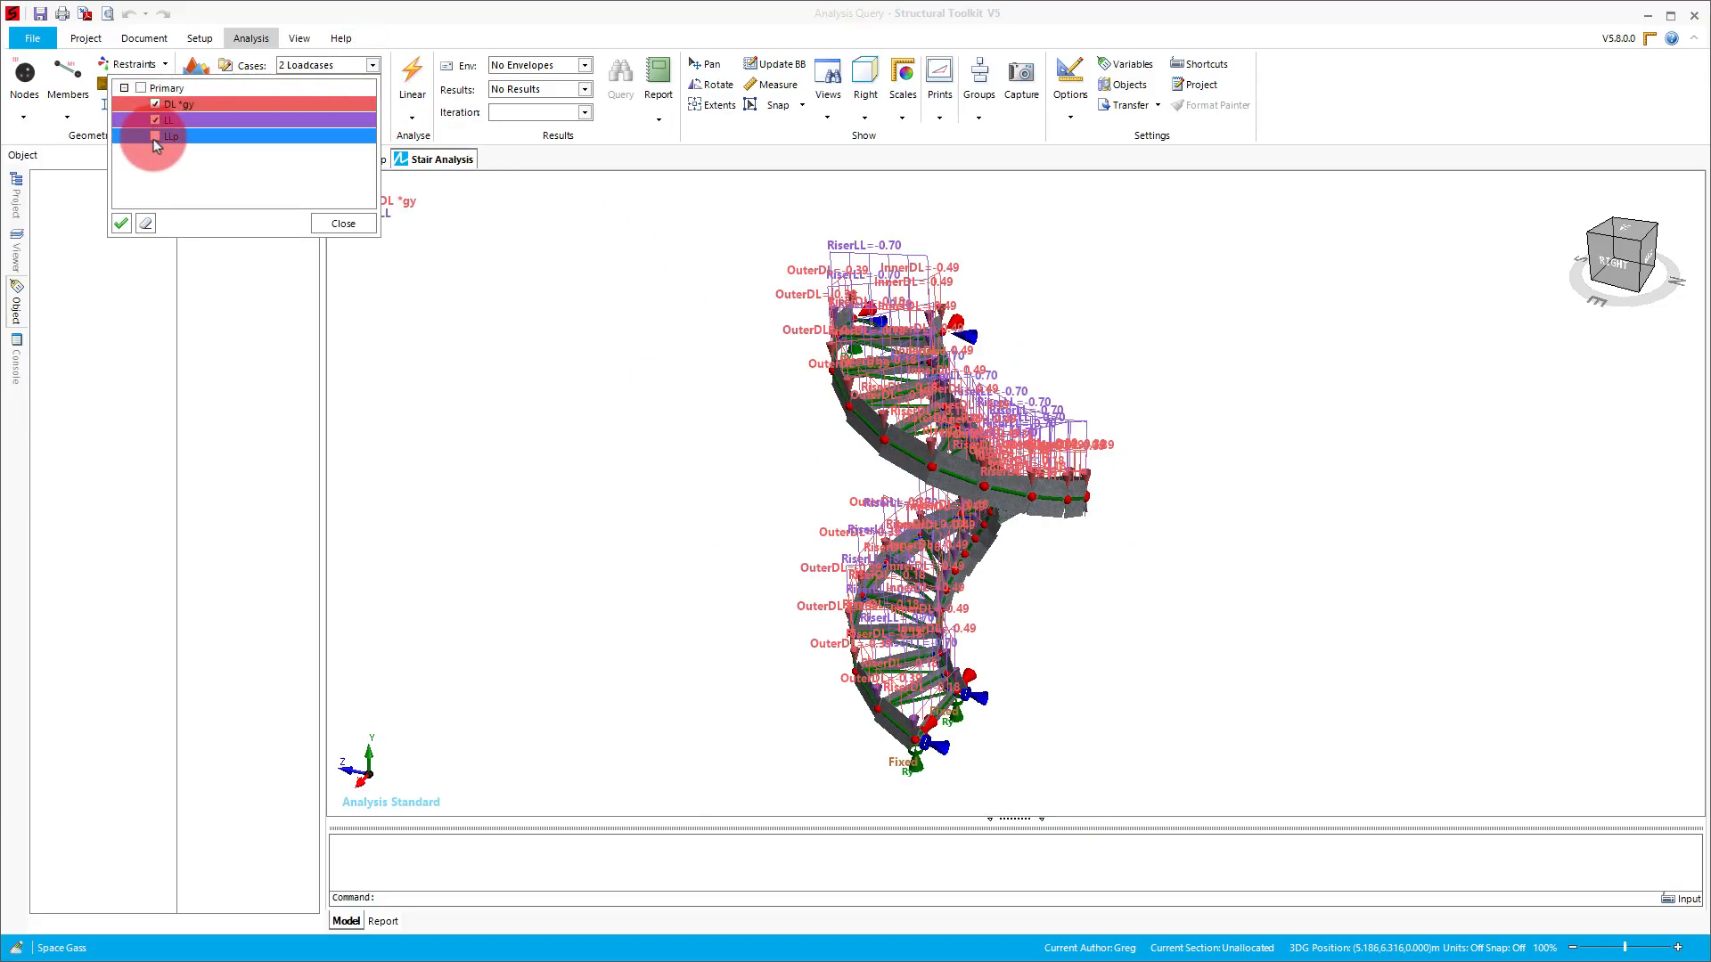
left_click(154, 137)
left_click(326, 223)
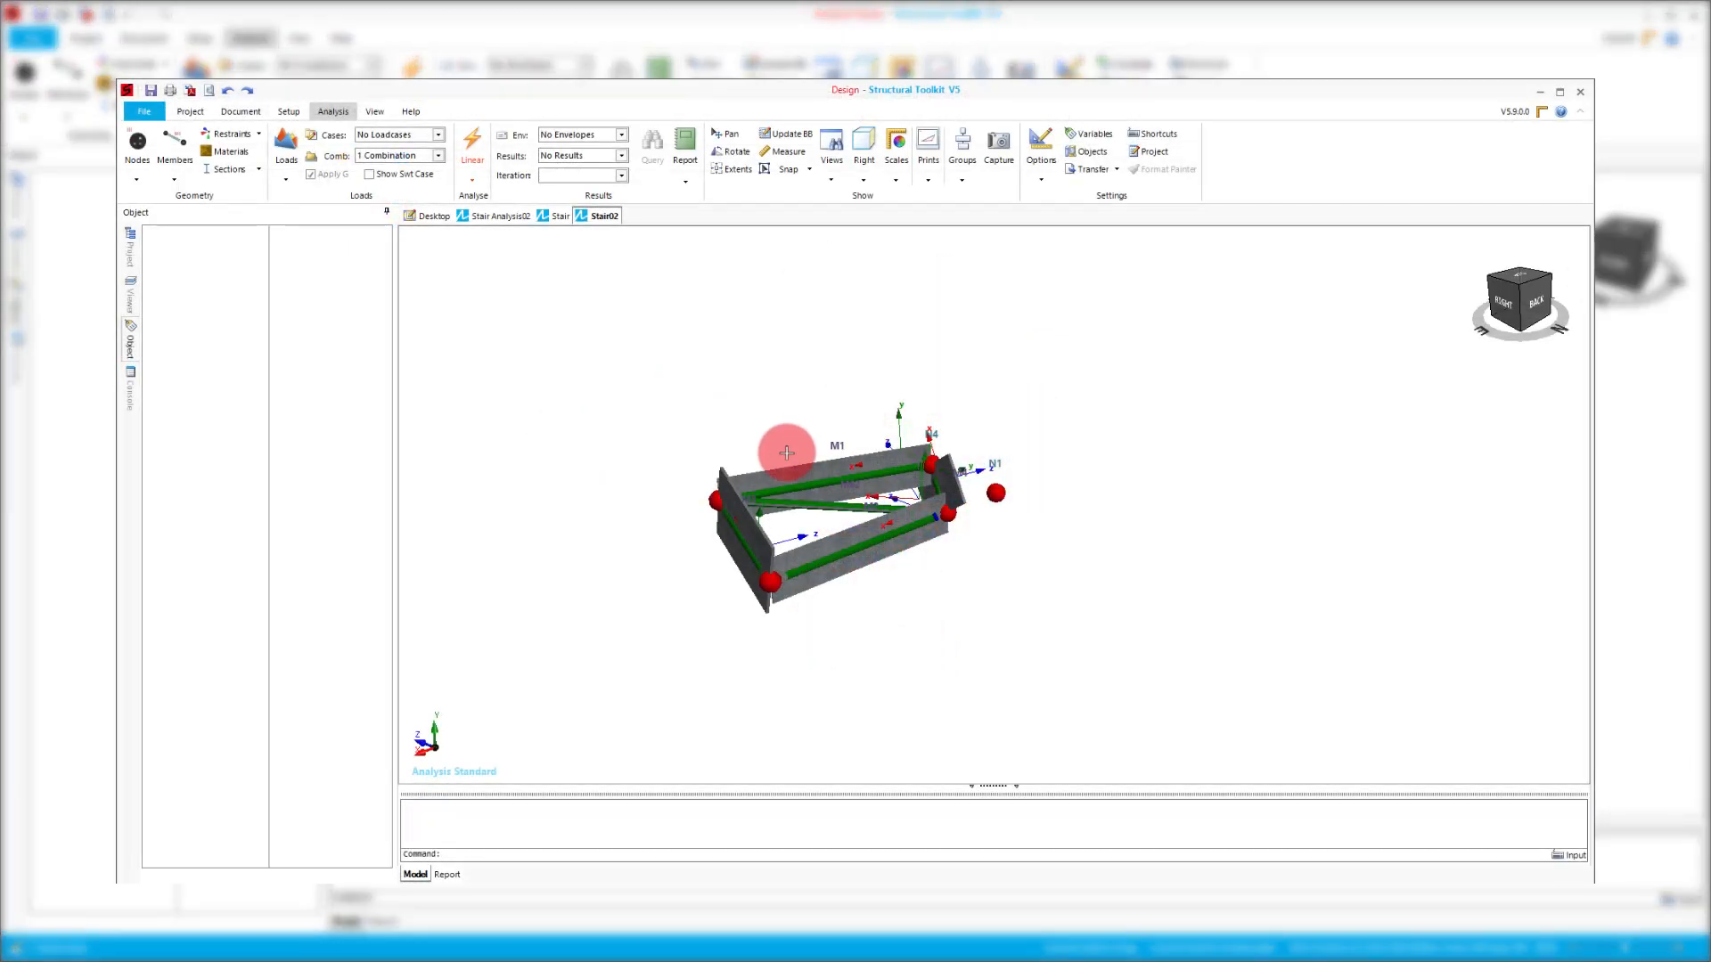
- Select all nodes and members of the first stair step and set up a polar copy centred on node N1
left_click_drag(686, 383, 977, 650)
right_click(880, 538)
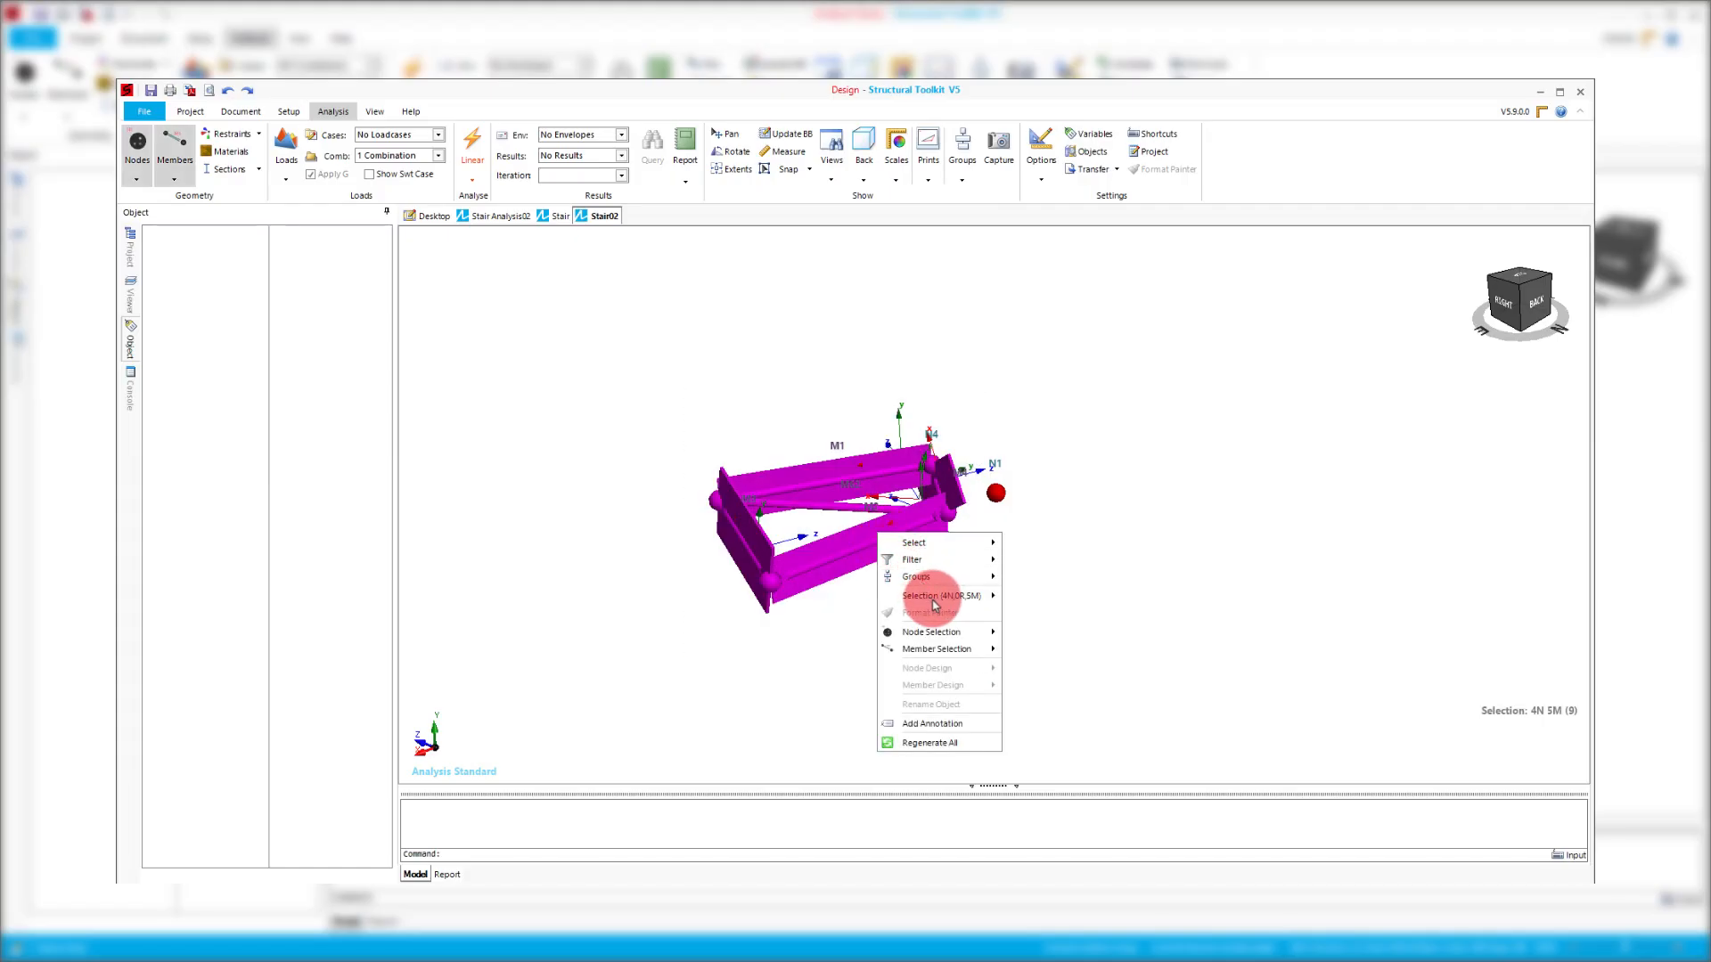
mouse_move(945, 596)
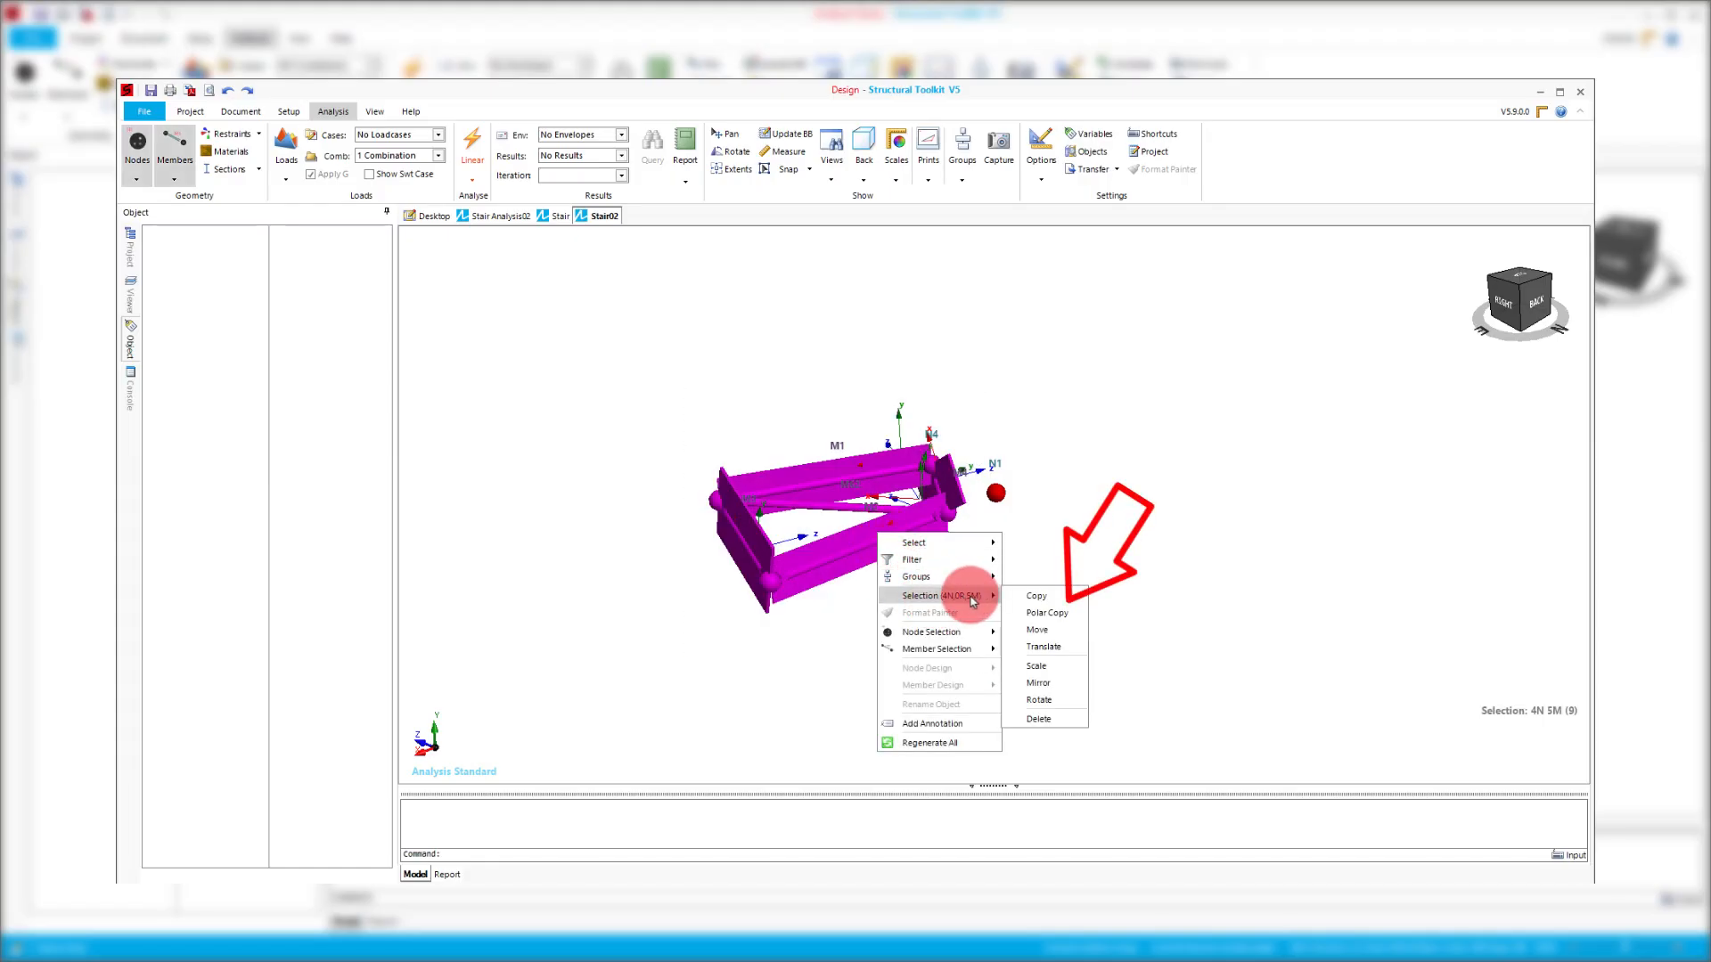
left_click(1048, 613)
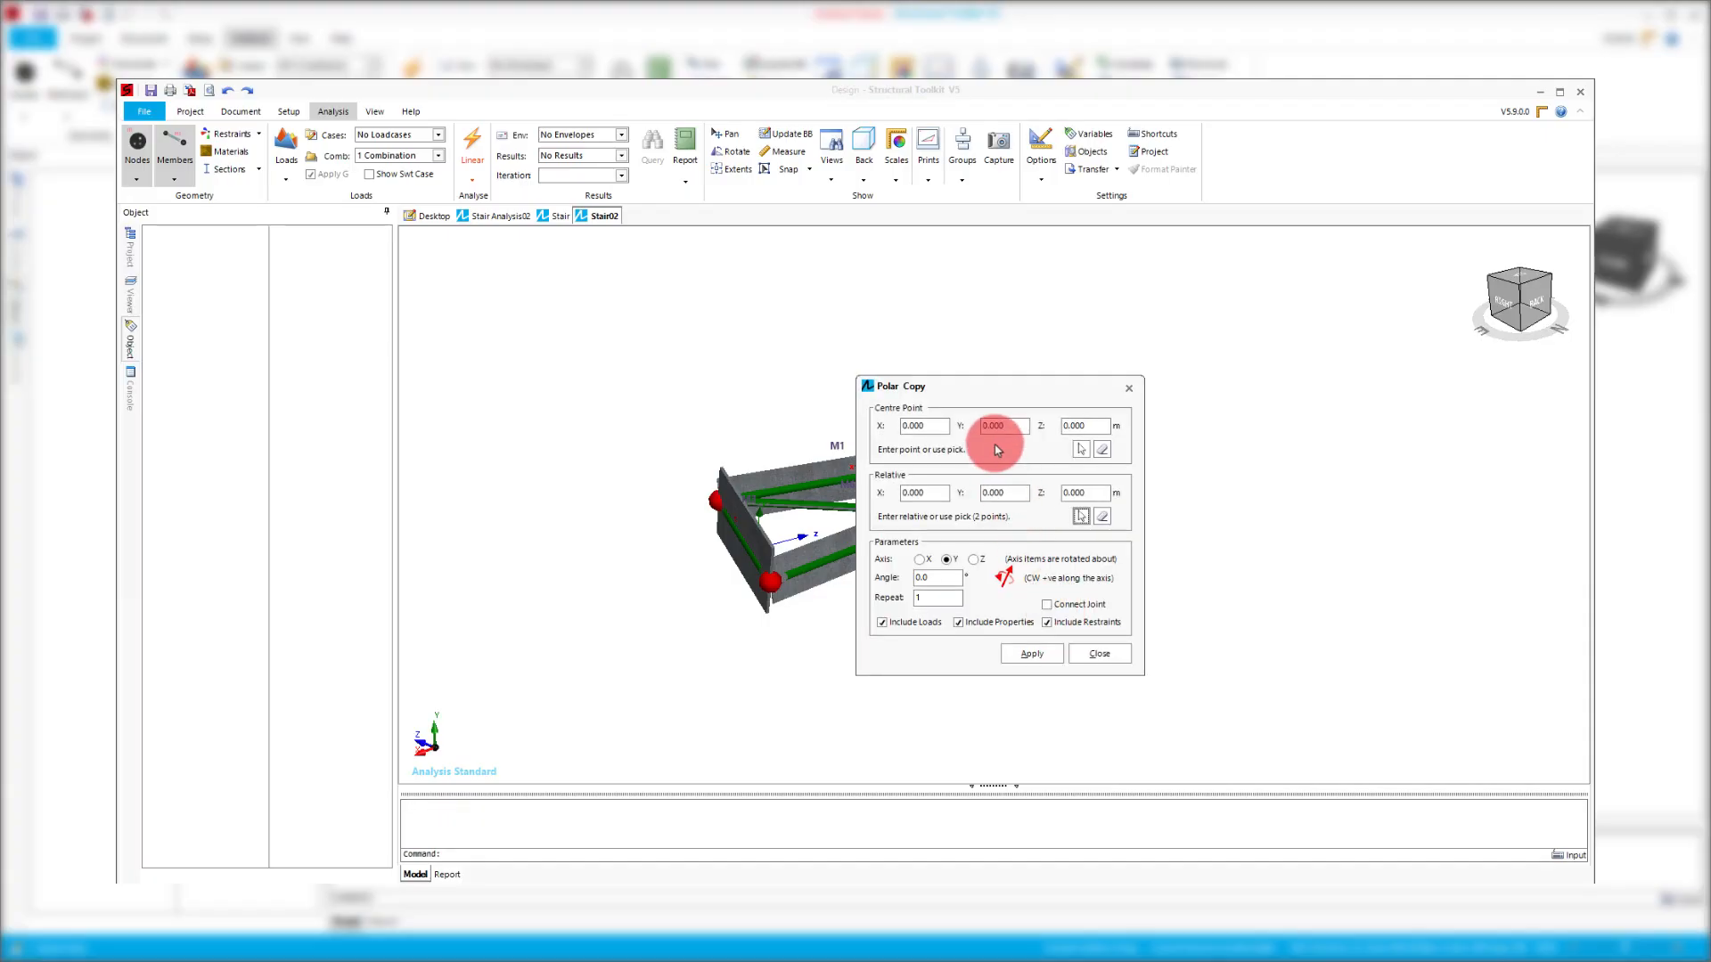
left_click_drag(974, 388, 496, 372)
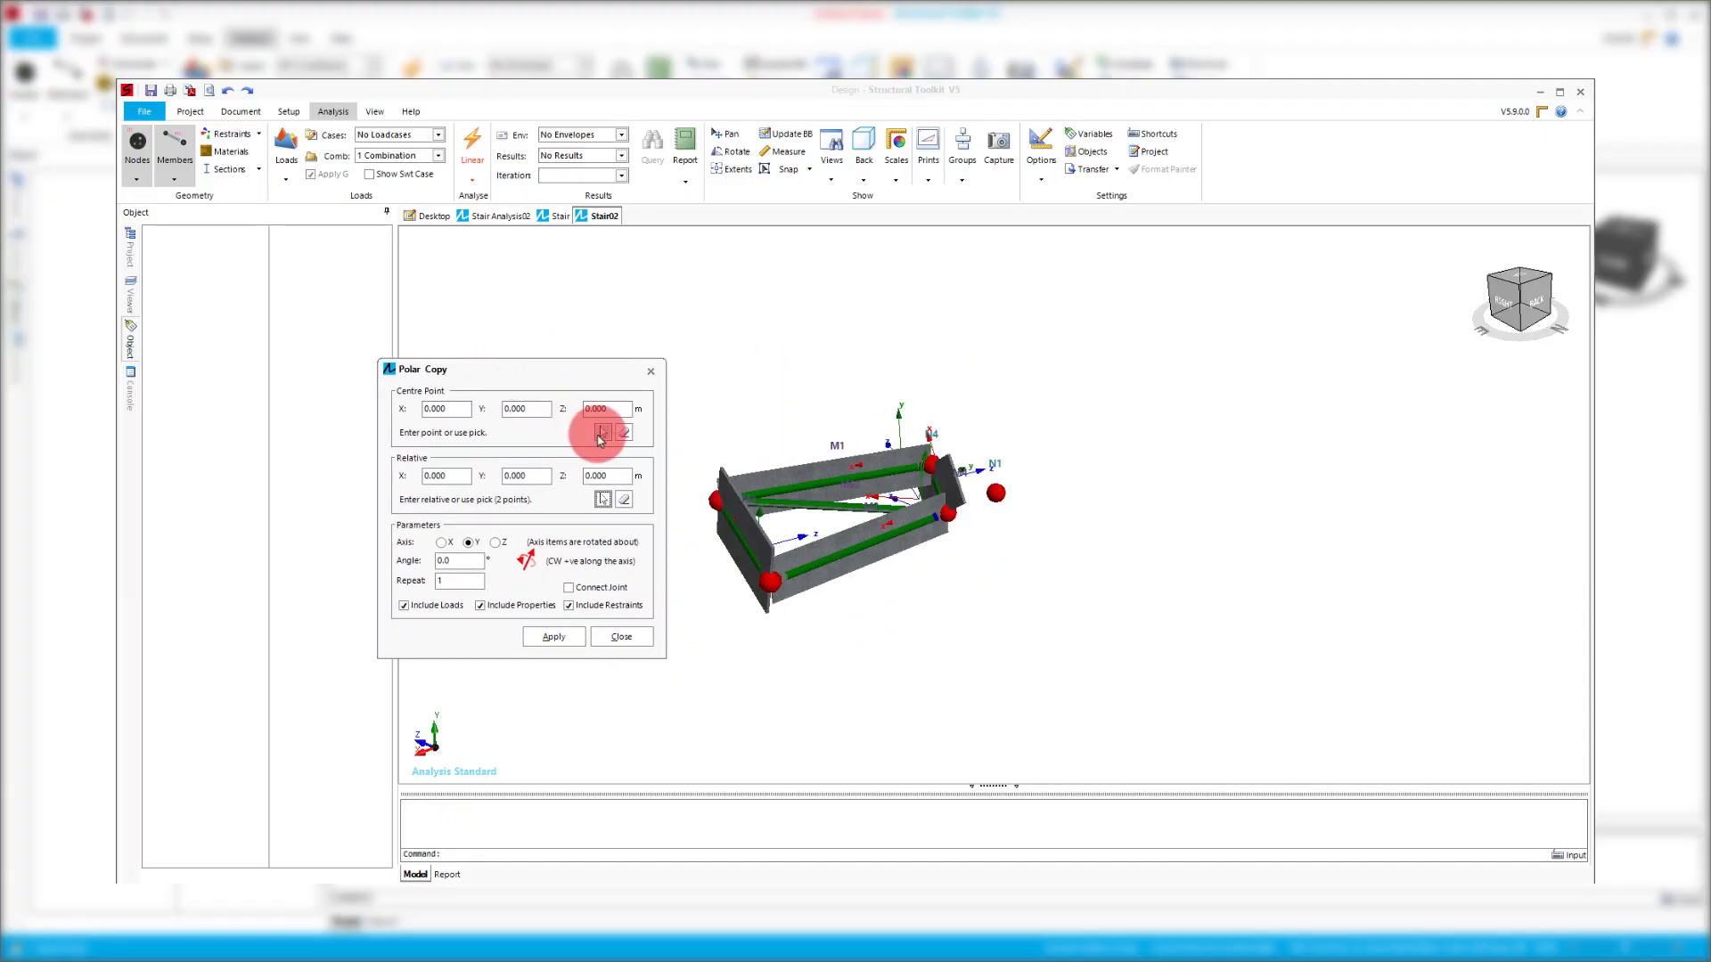
left_click(600, 433)
left_click(995, 495)
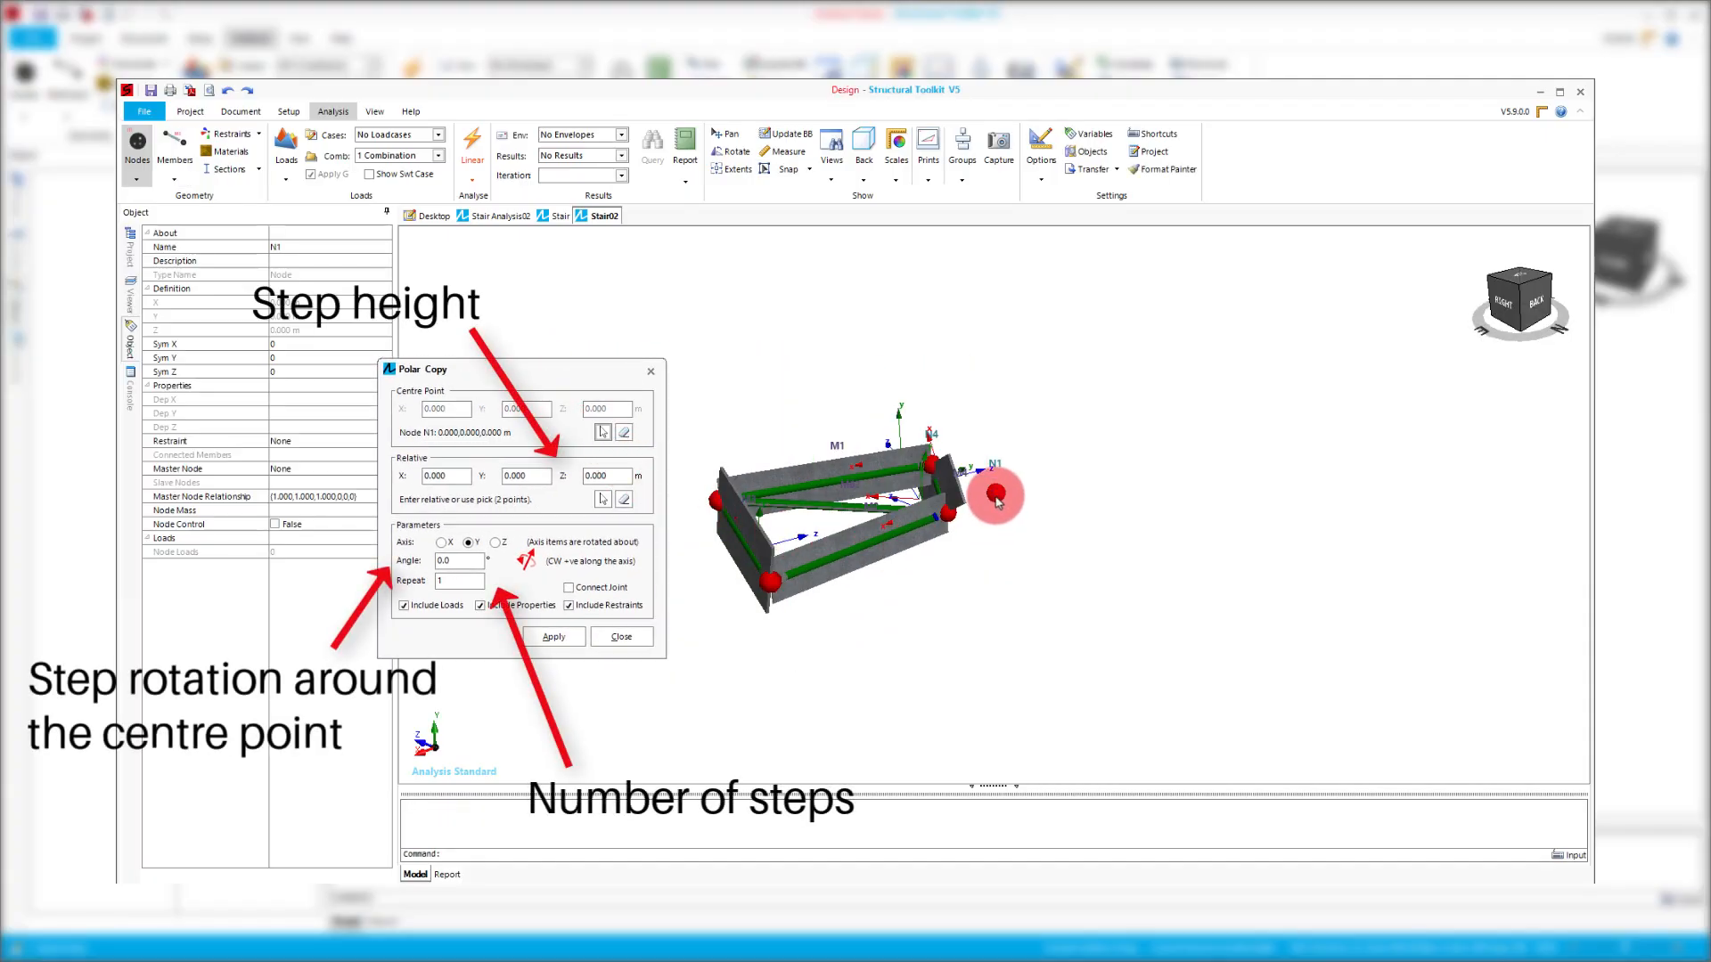
- Polar copy the stair step with a relative Y rise of 0.185 m, an angle of -21.7° and 20 repeats
left_click(530, 478)
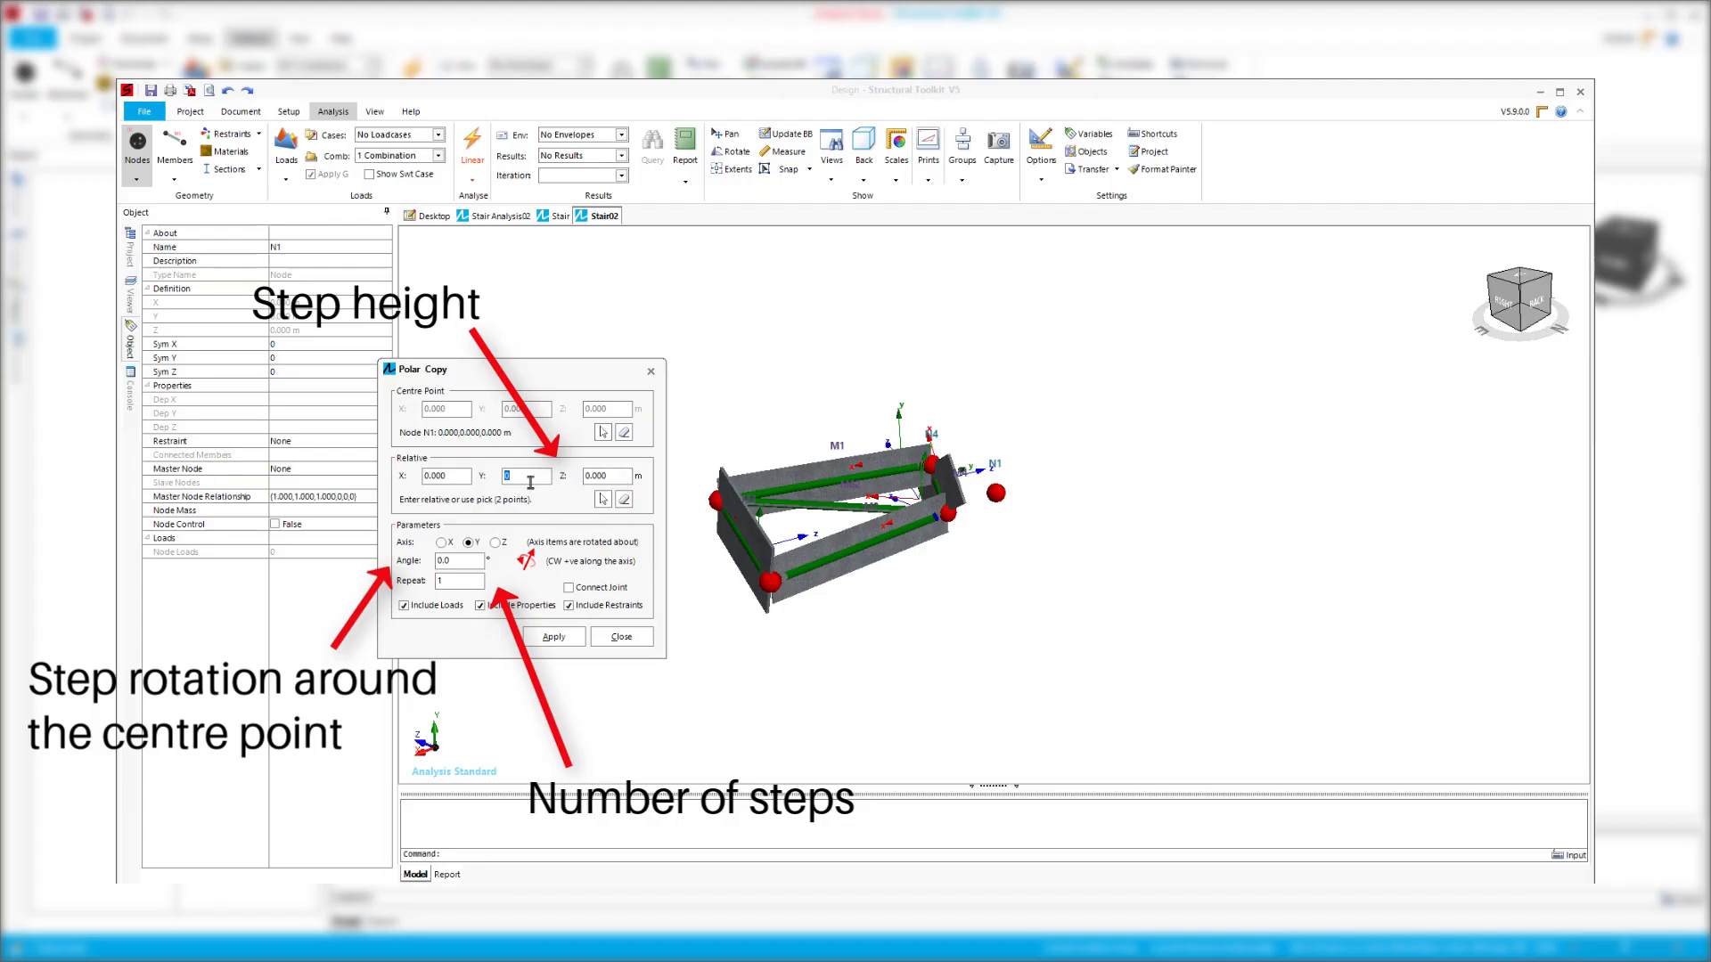
type("0.185")
left_click(460, 562)
type("-21.7")
left_click(443, 581)
type("20")
left_click(553, 637)
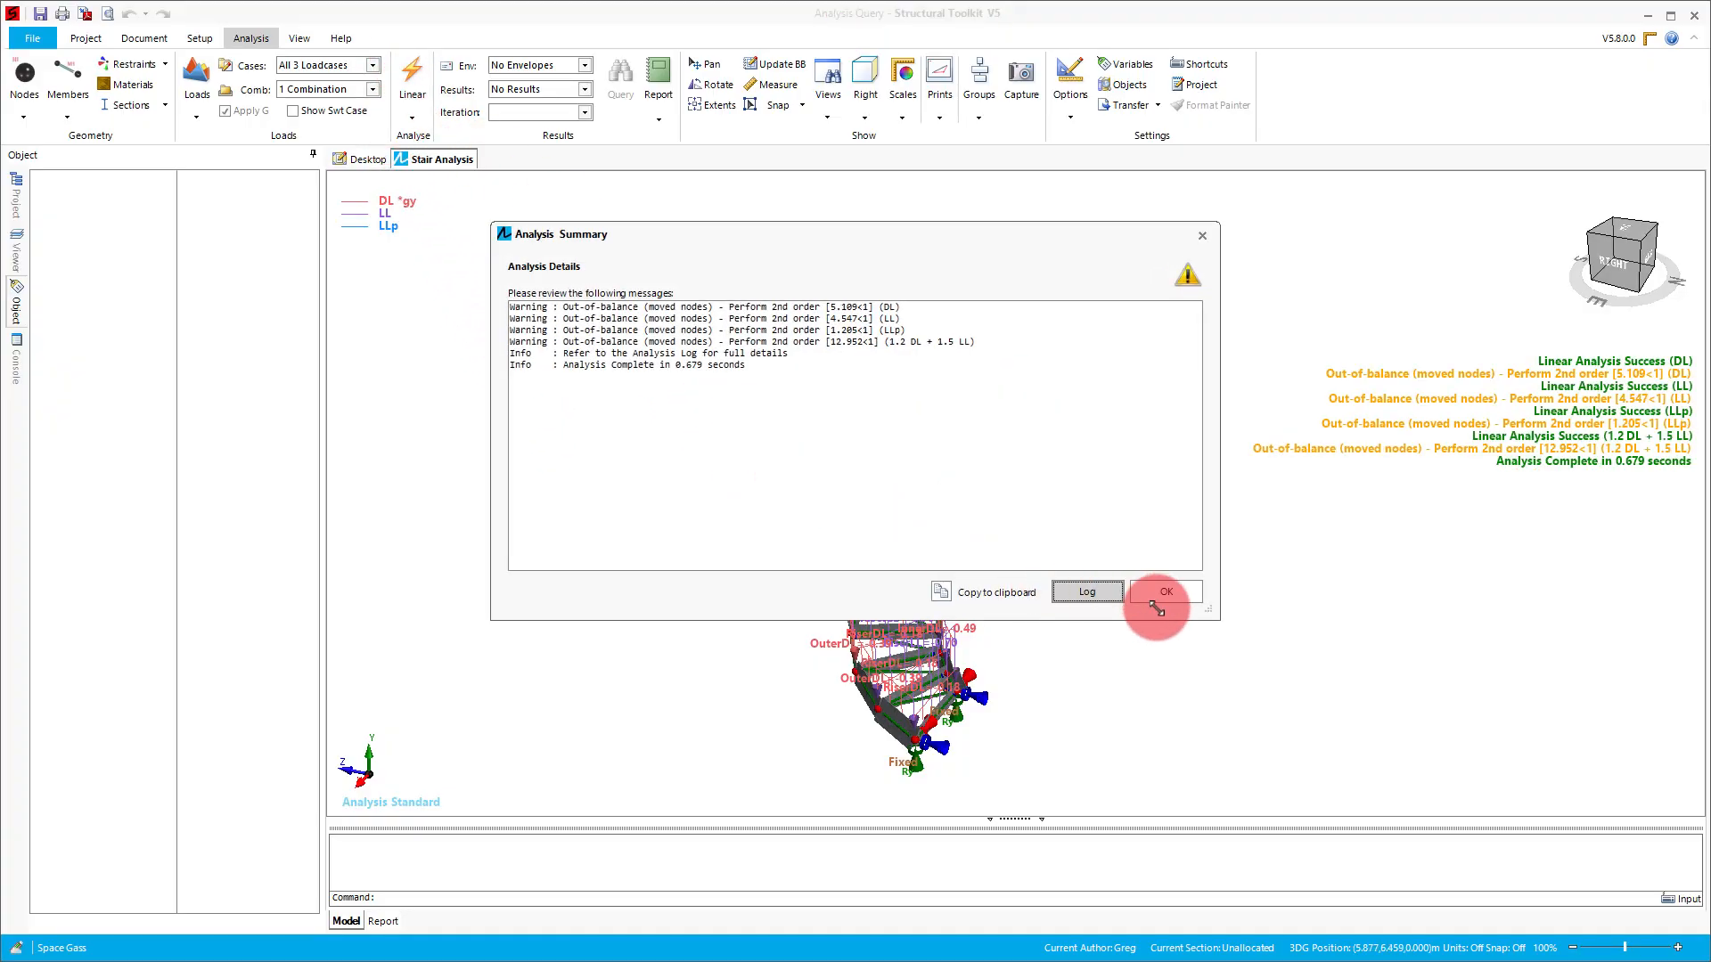
- Query the whole stair for the maximum member Mz force under 1.2 DL + 1.5 LL and zoom to its location
left_click(1193, 601)
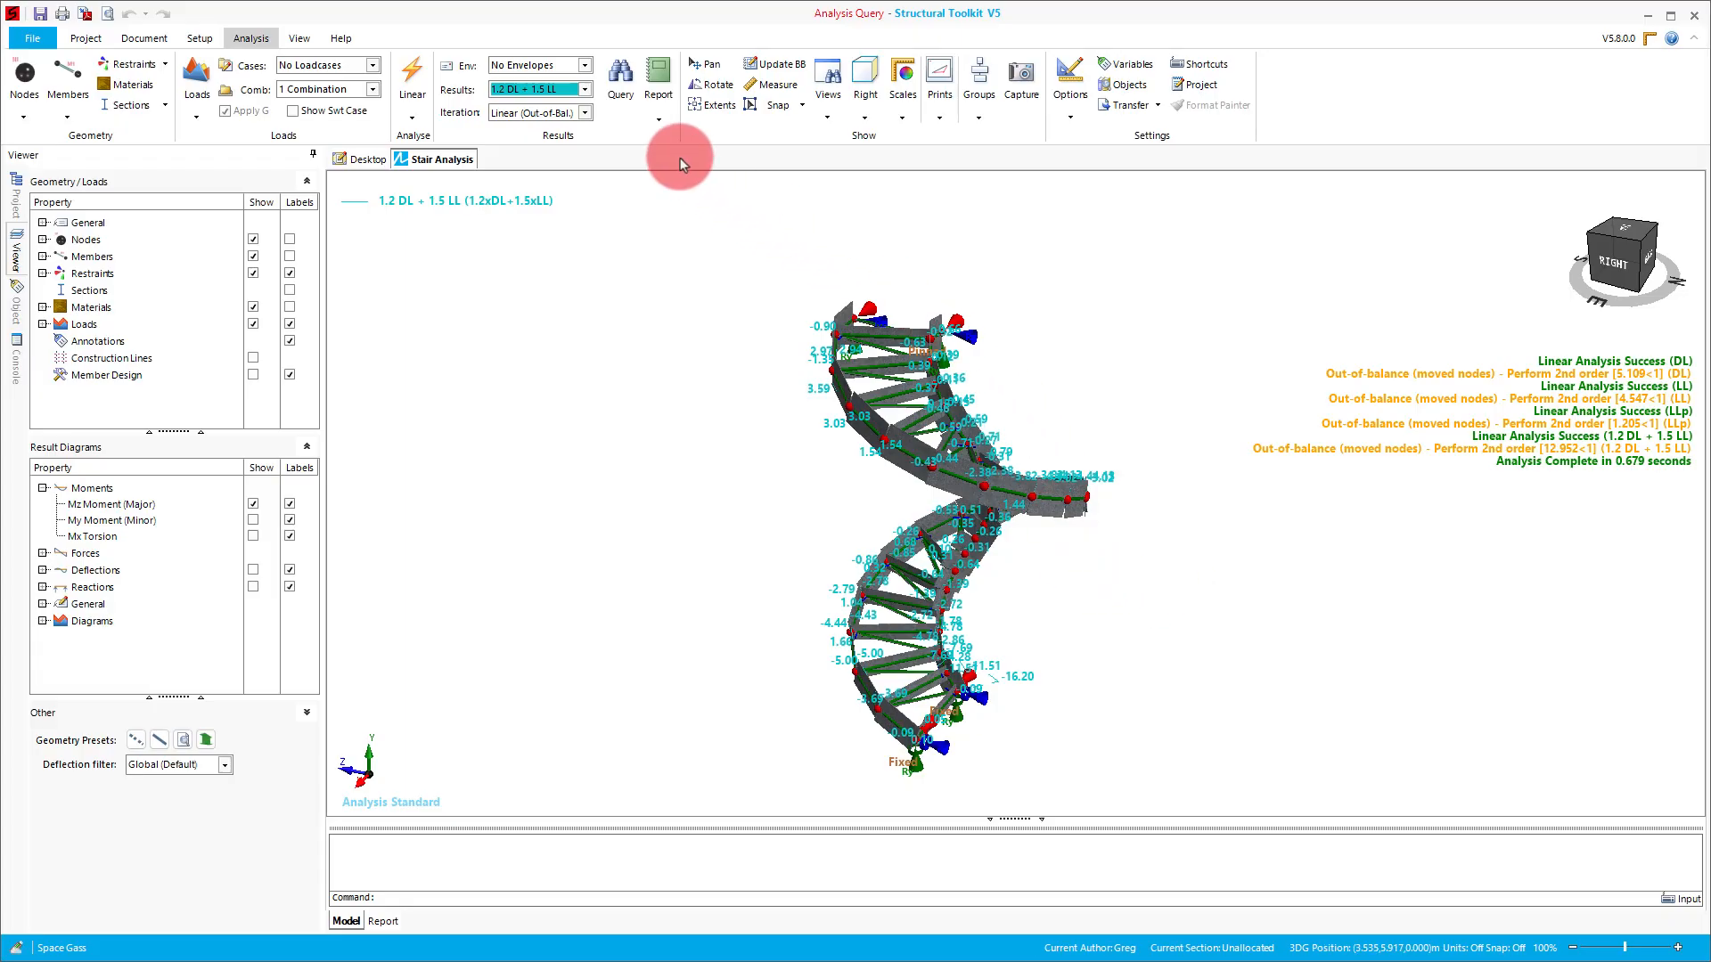
left_click(621, 79)
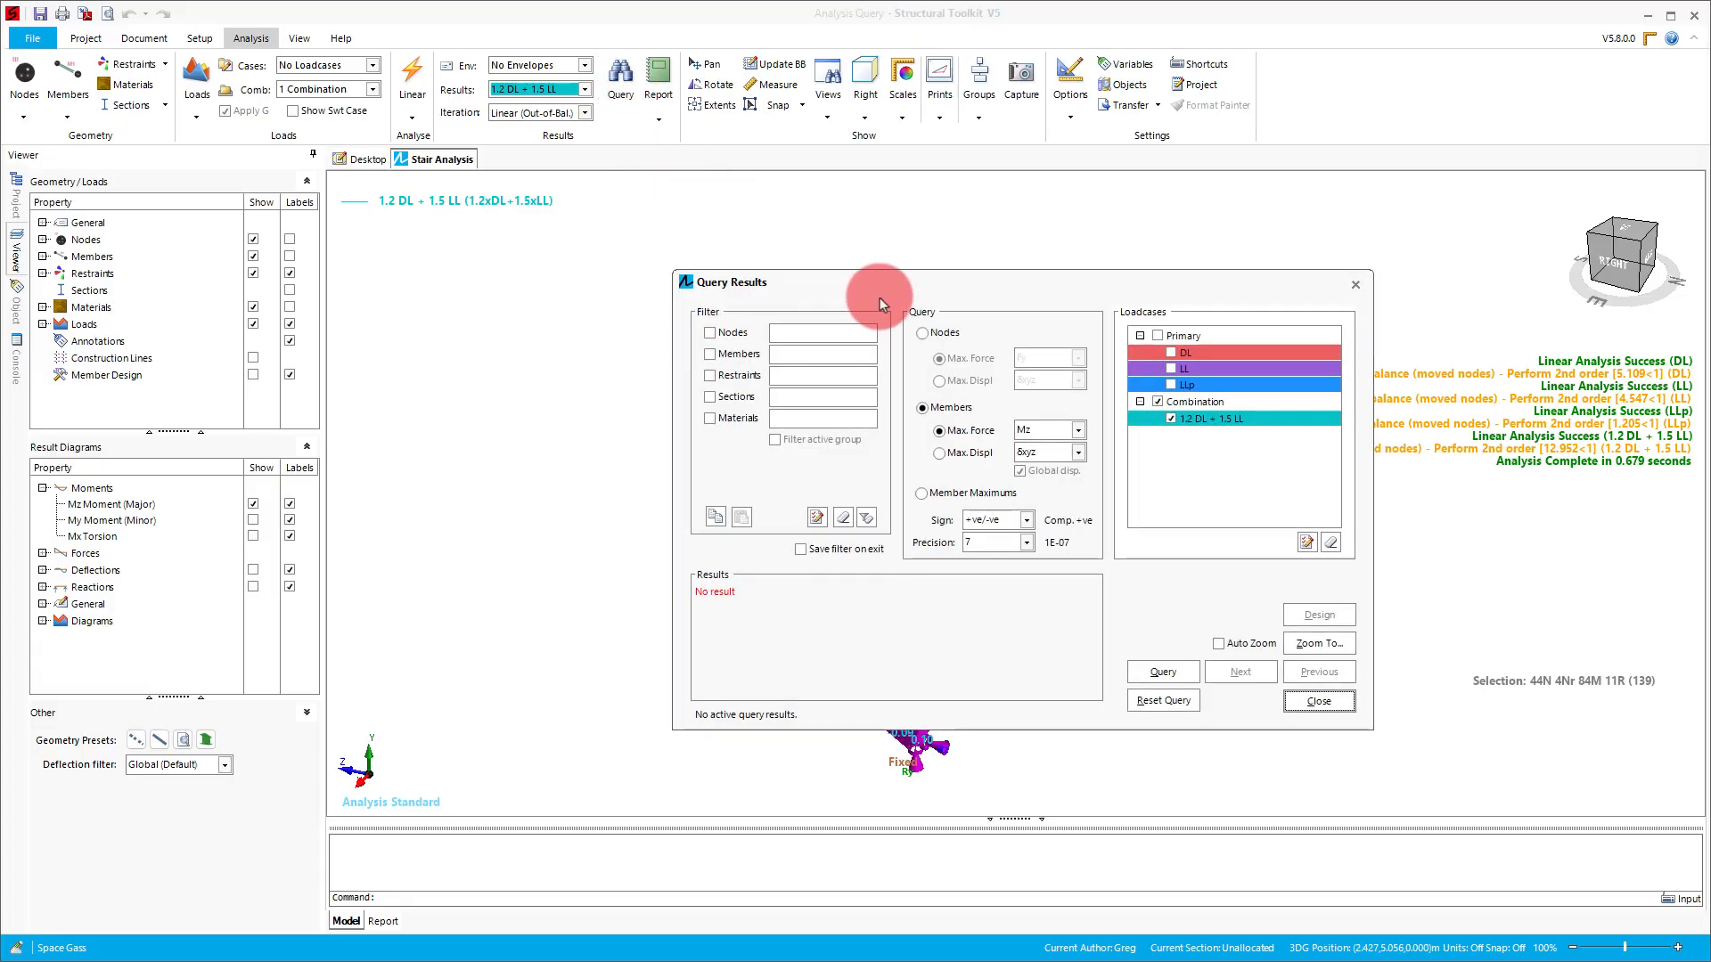
left_click_drag(883, 285, 294, 250)
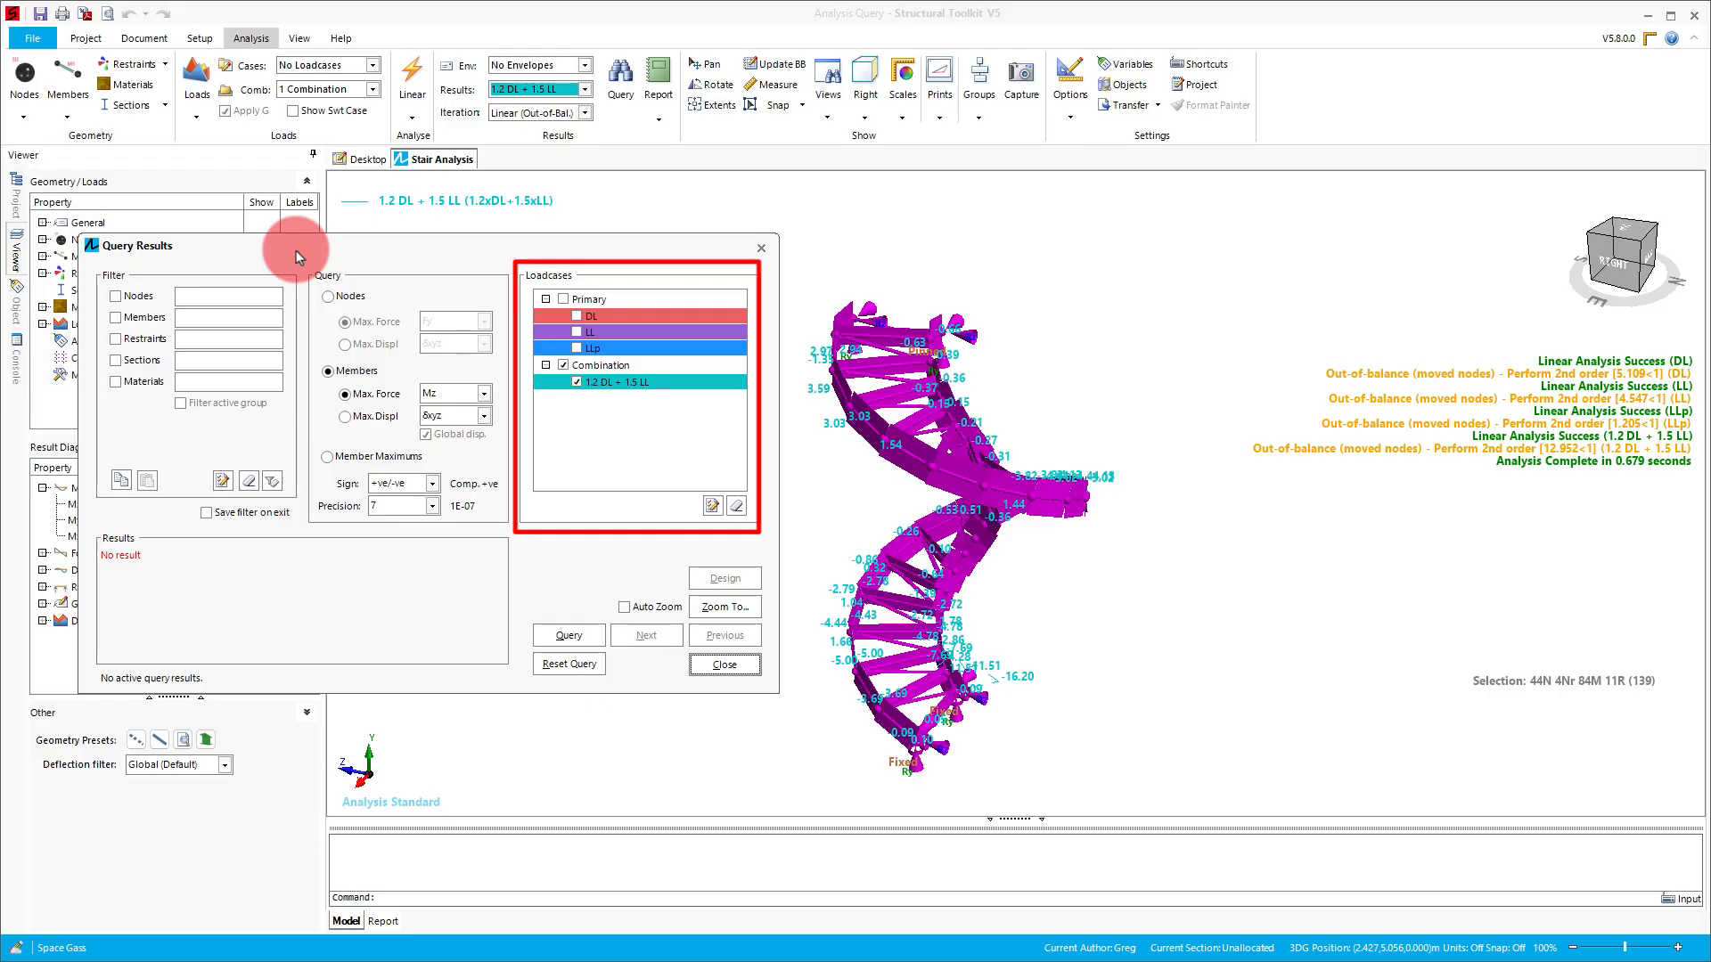
left_click(1114, 644)
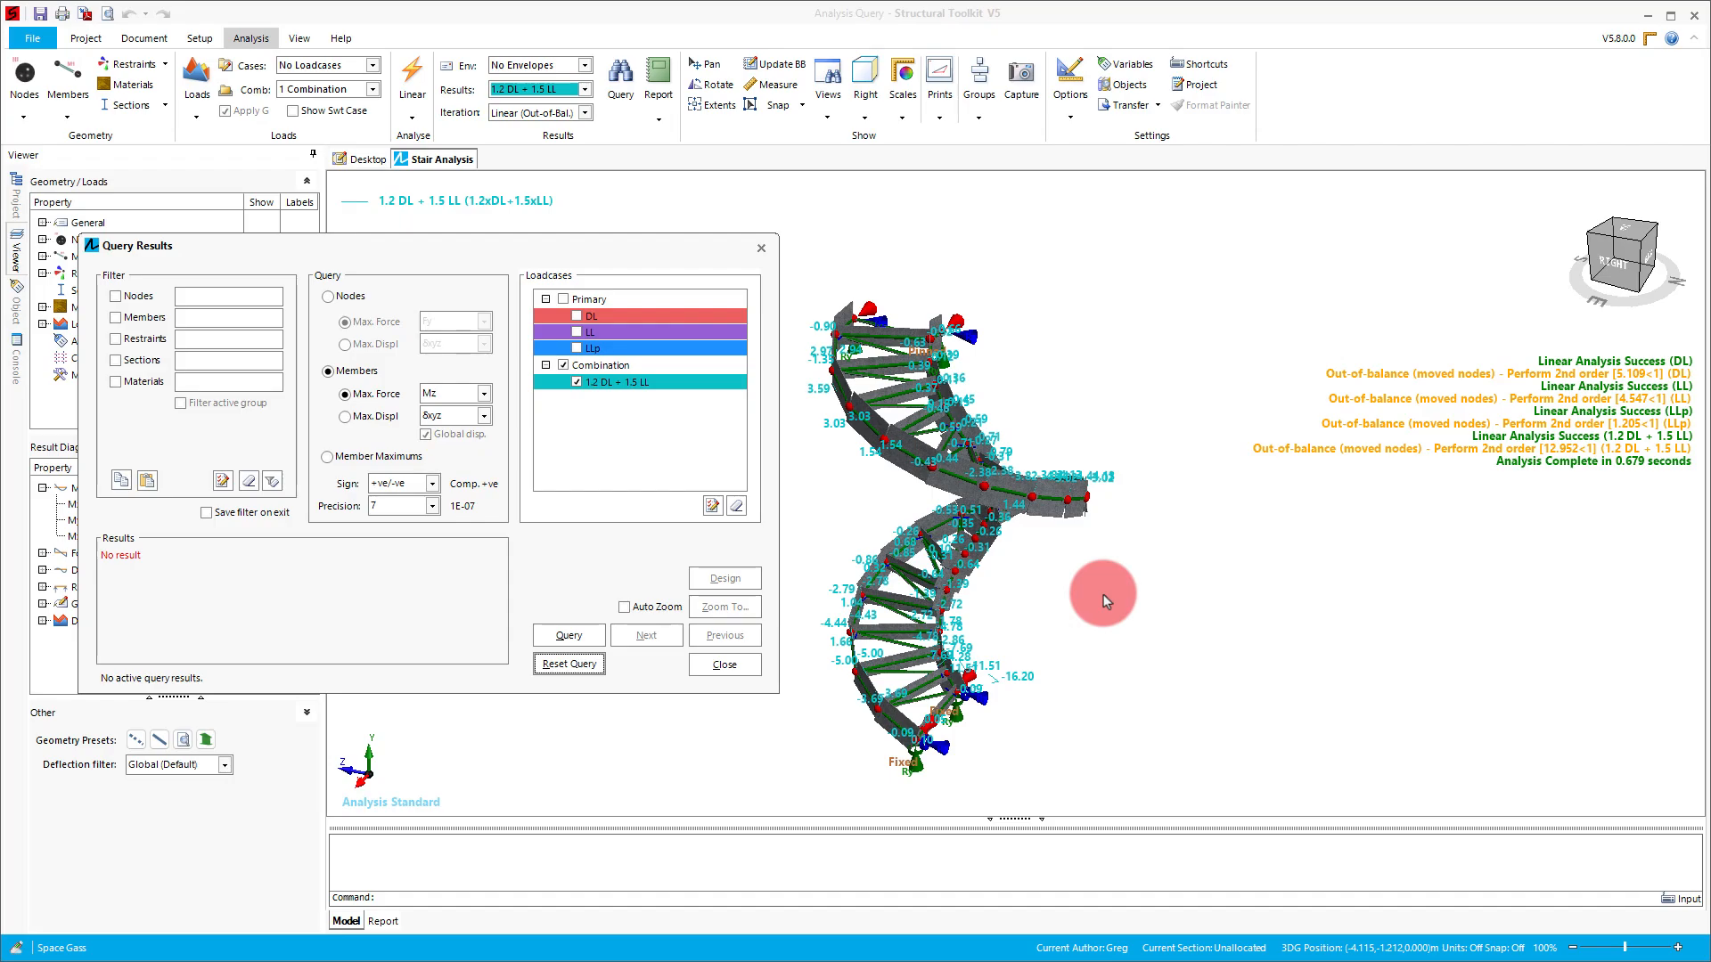
left_click(570, 636)
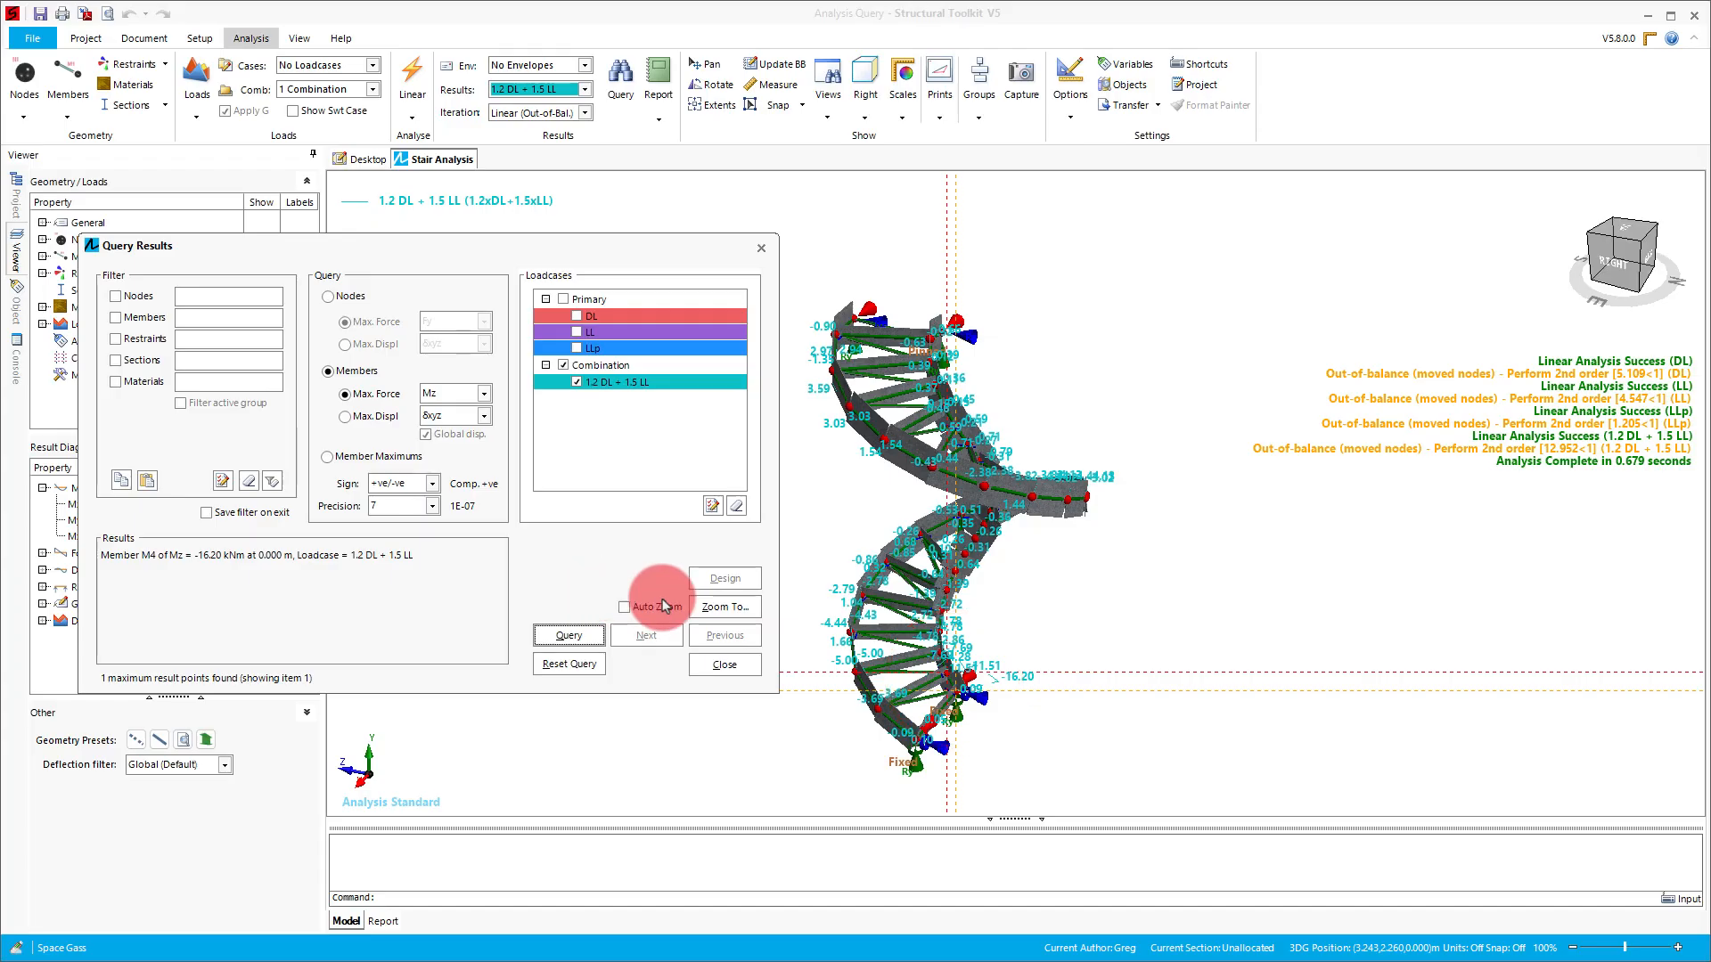
left_click(720, 606)
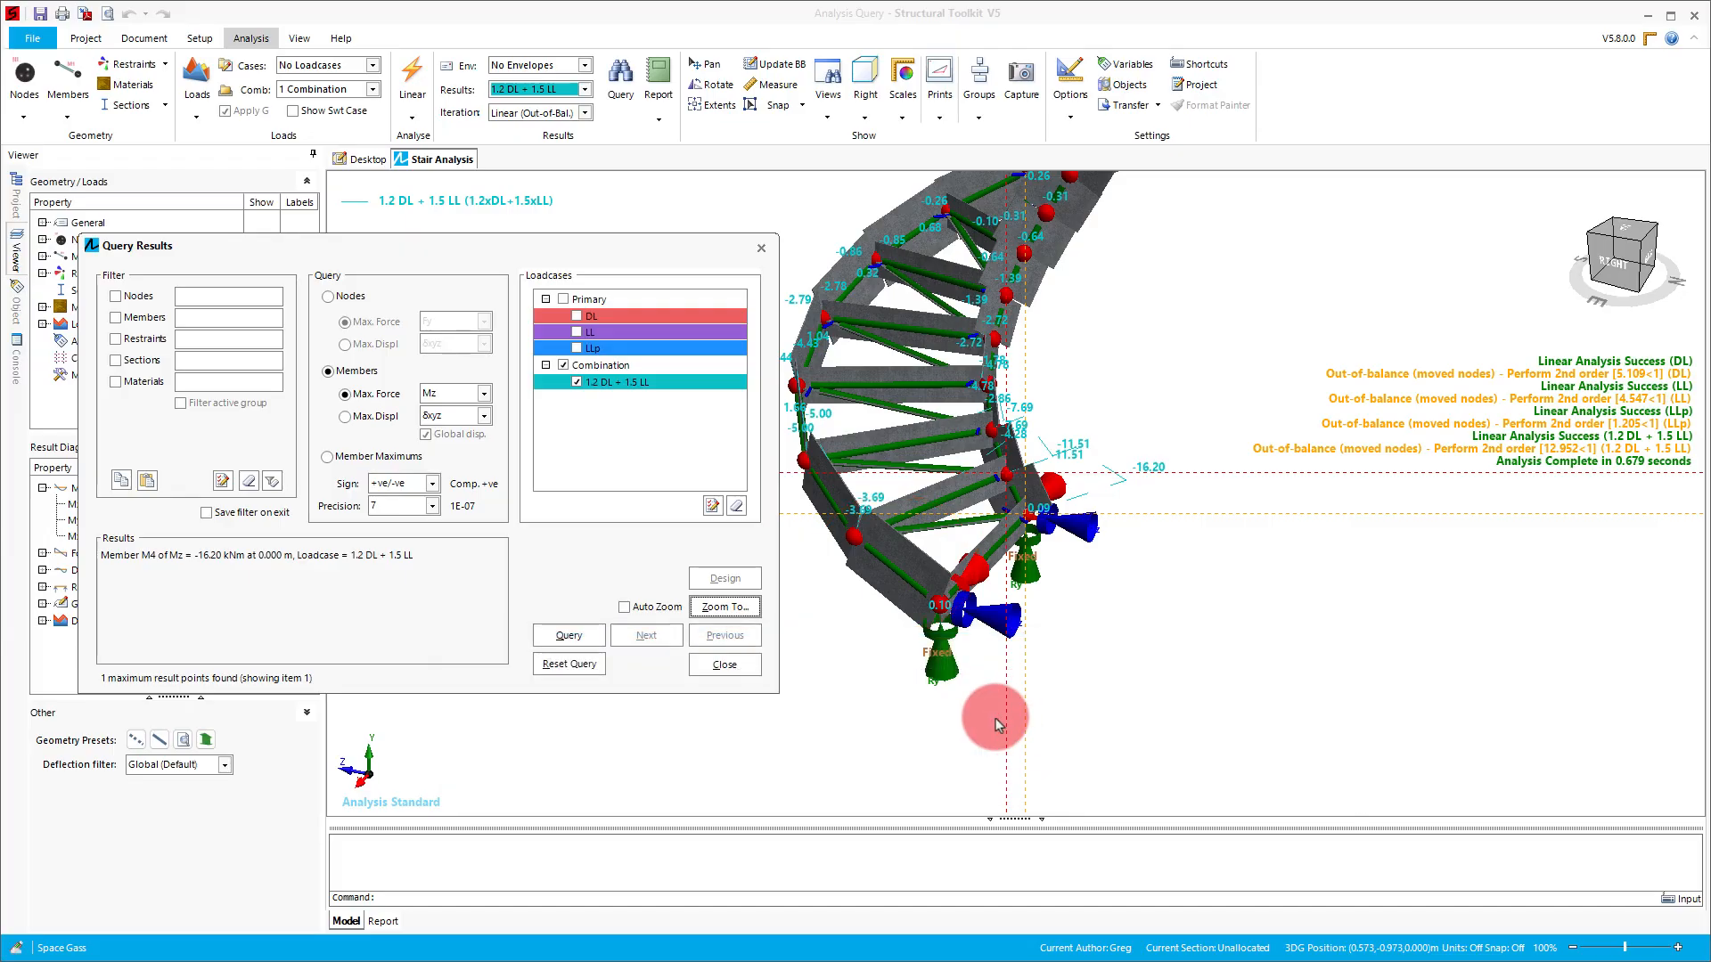
- Filter the results query to the outer stringer section StringerO and query its member maximums for 1.2 DL + 1.5 LL
left_click(902, 581)
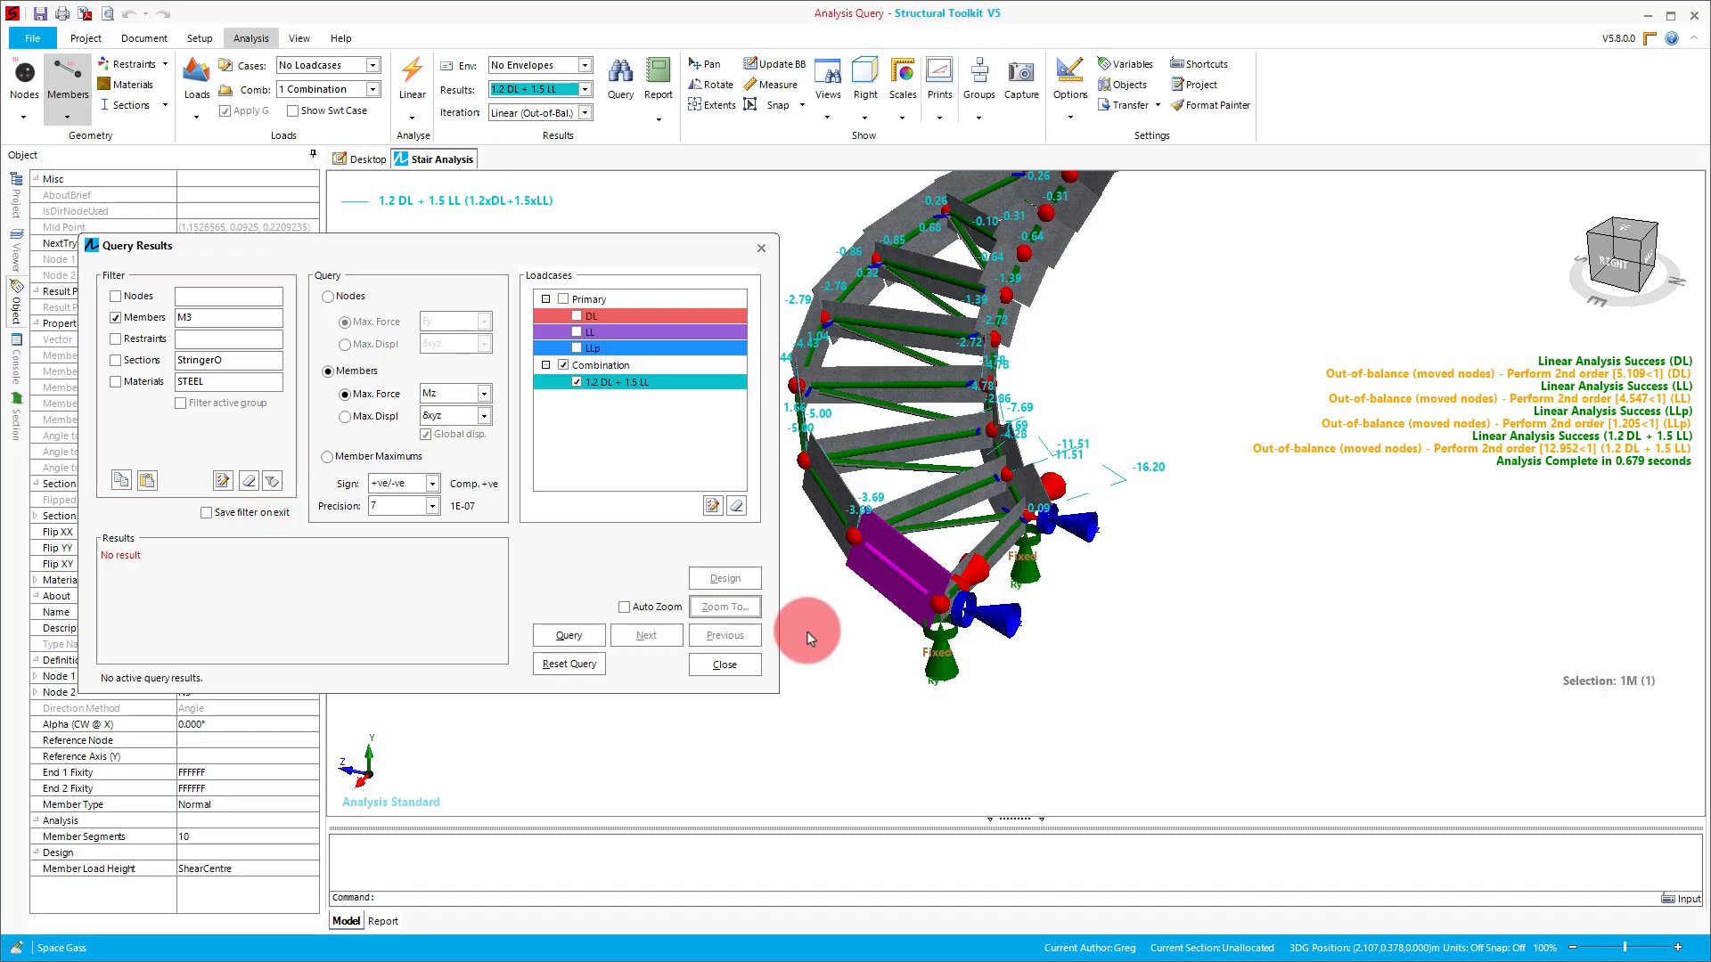
left_click(115, 360)
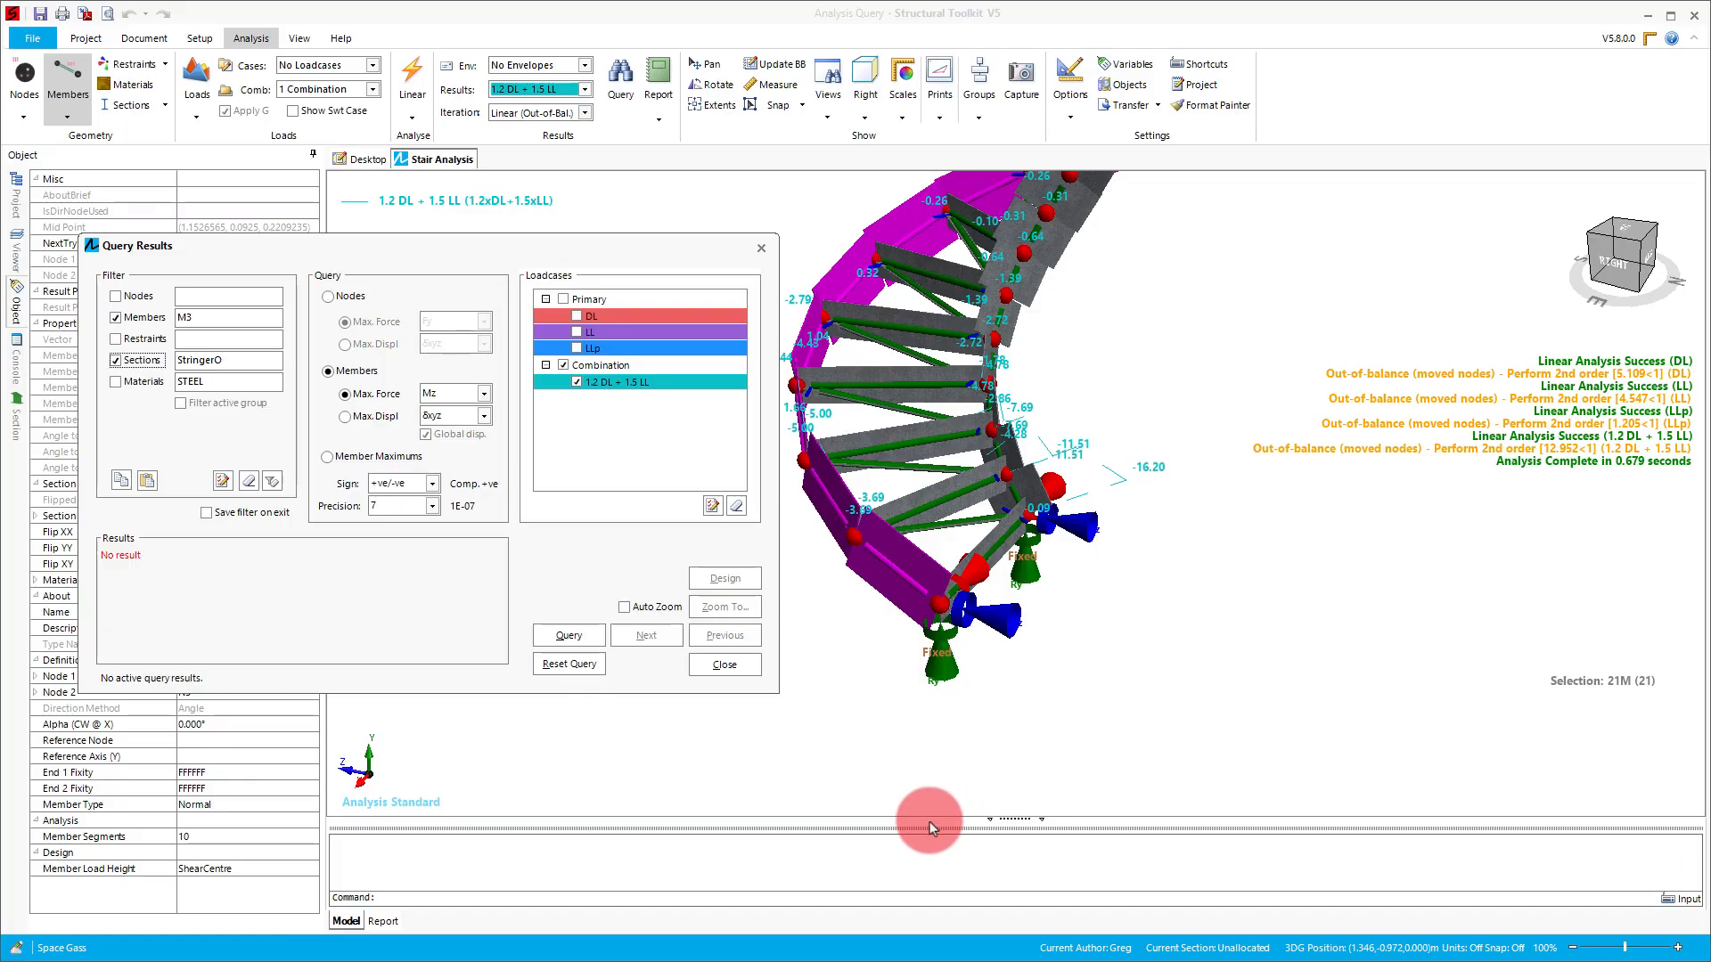
scroll(1005, 783, "down", 3)
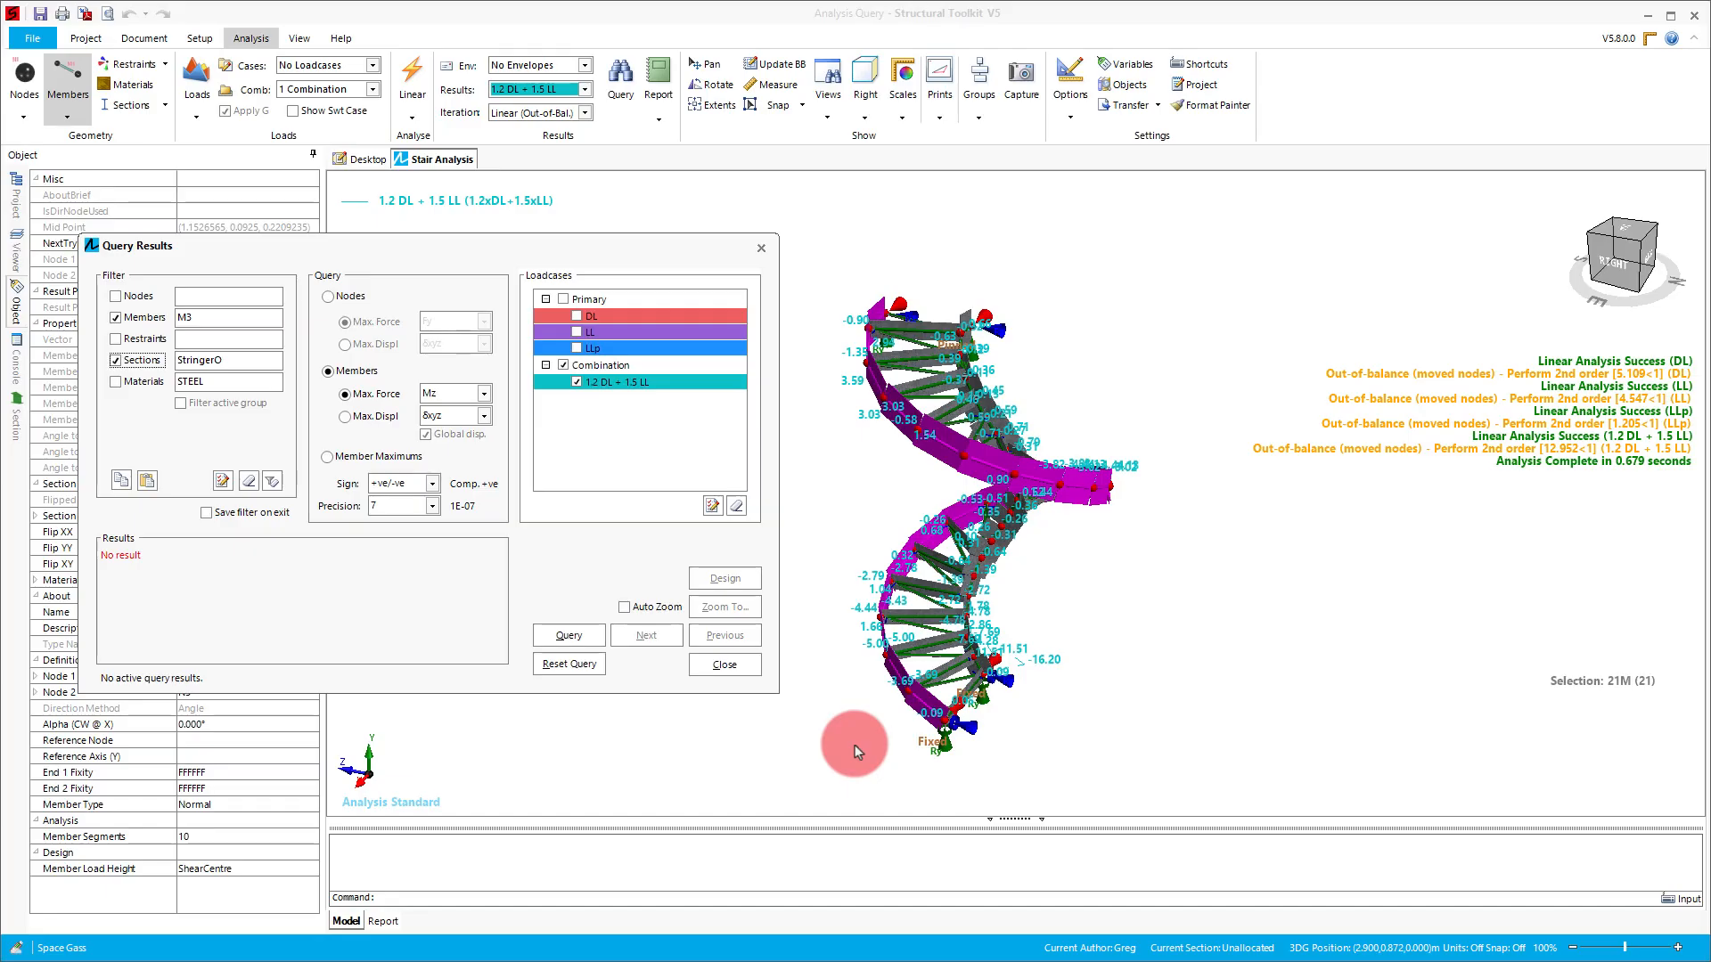
left_click(349, 462)
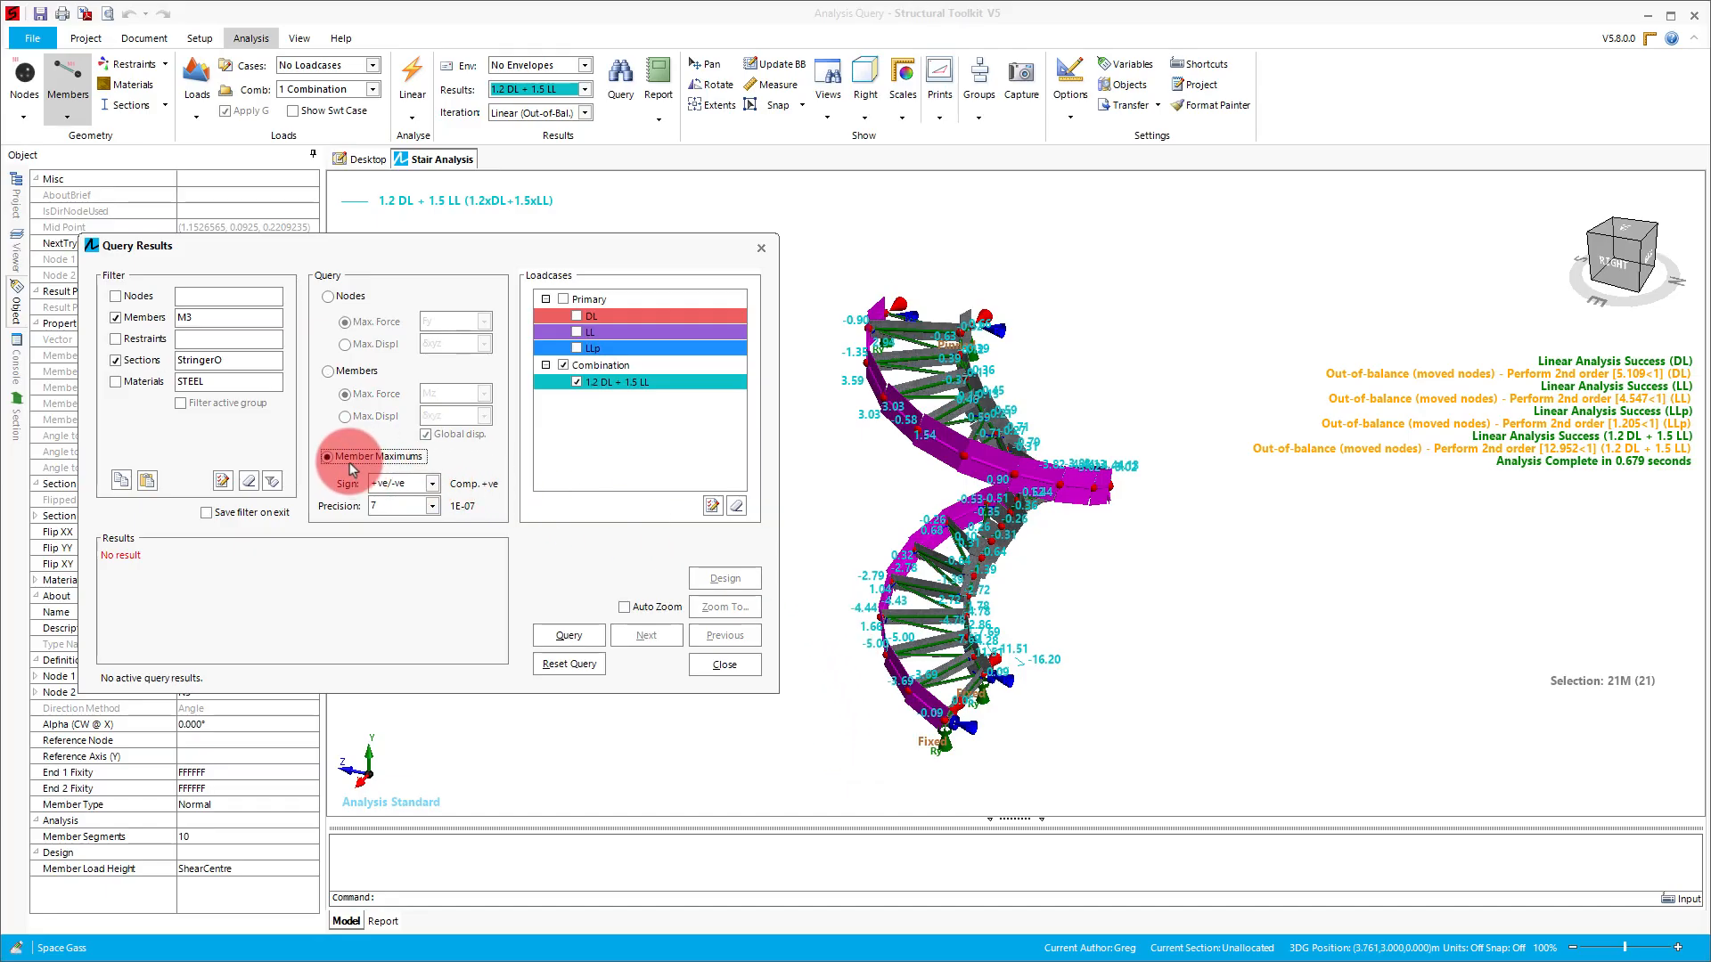
left_click(572, 636)
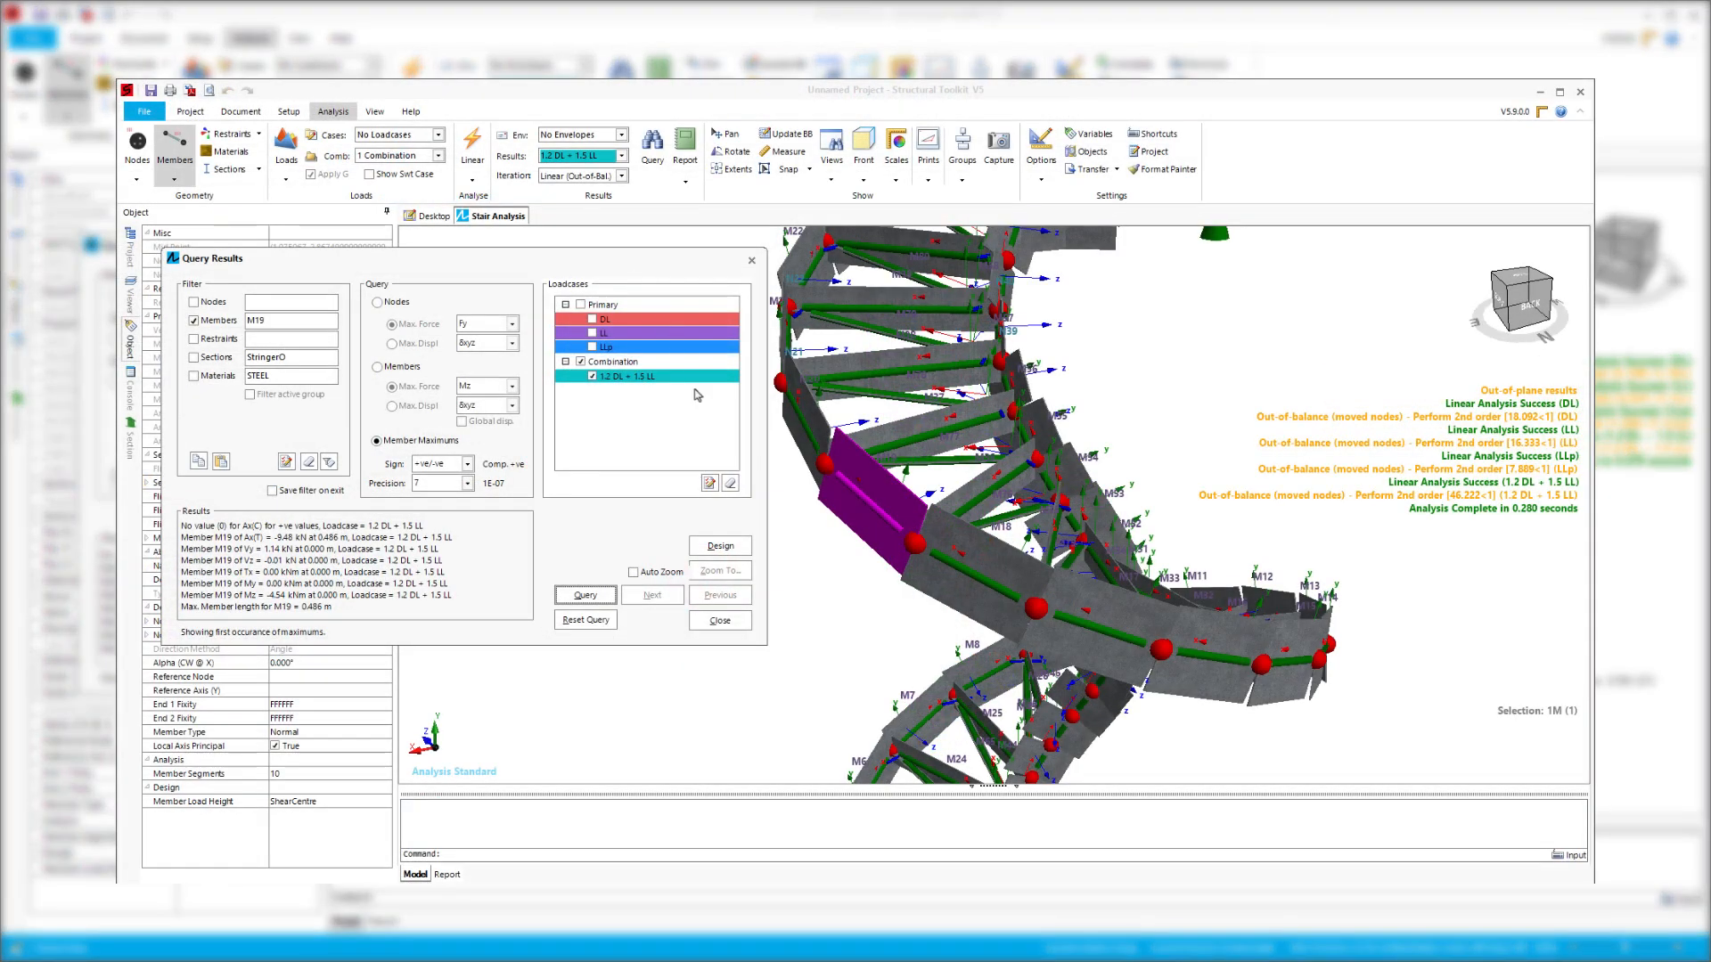
- Transfer the queried StringerO maximum values into a steel member design
left_click(720, 545)
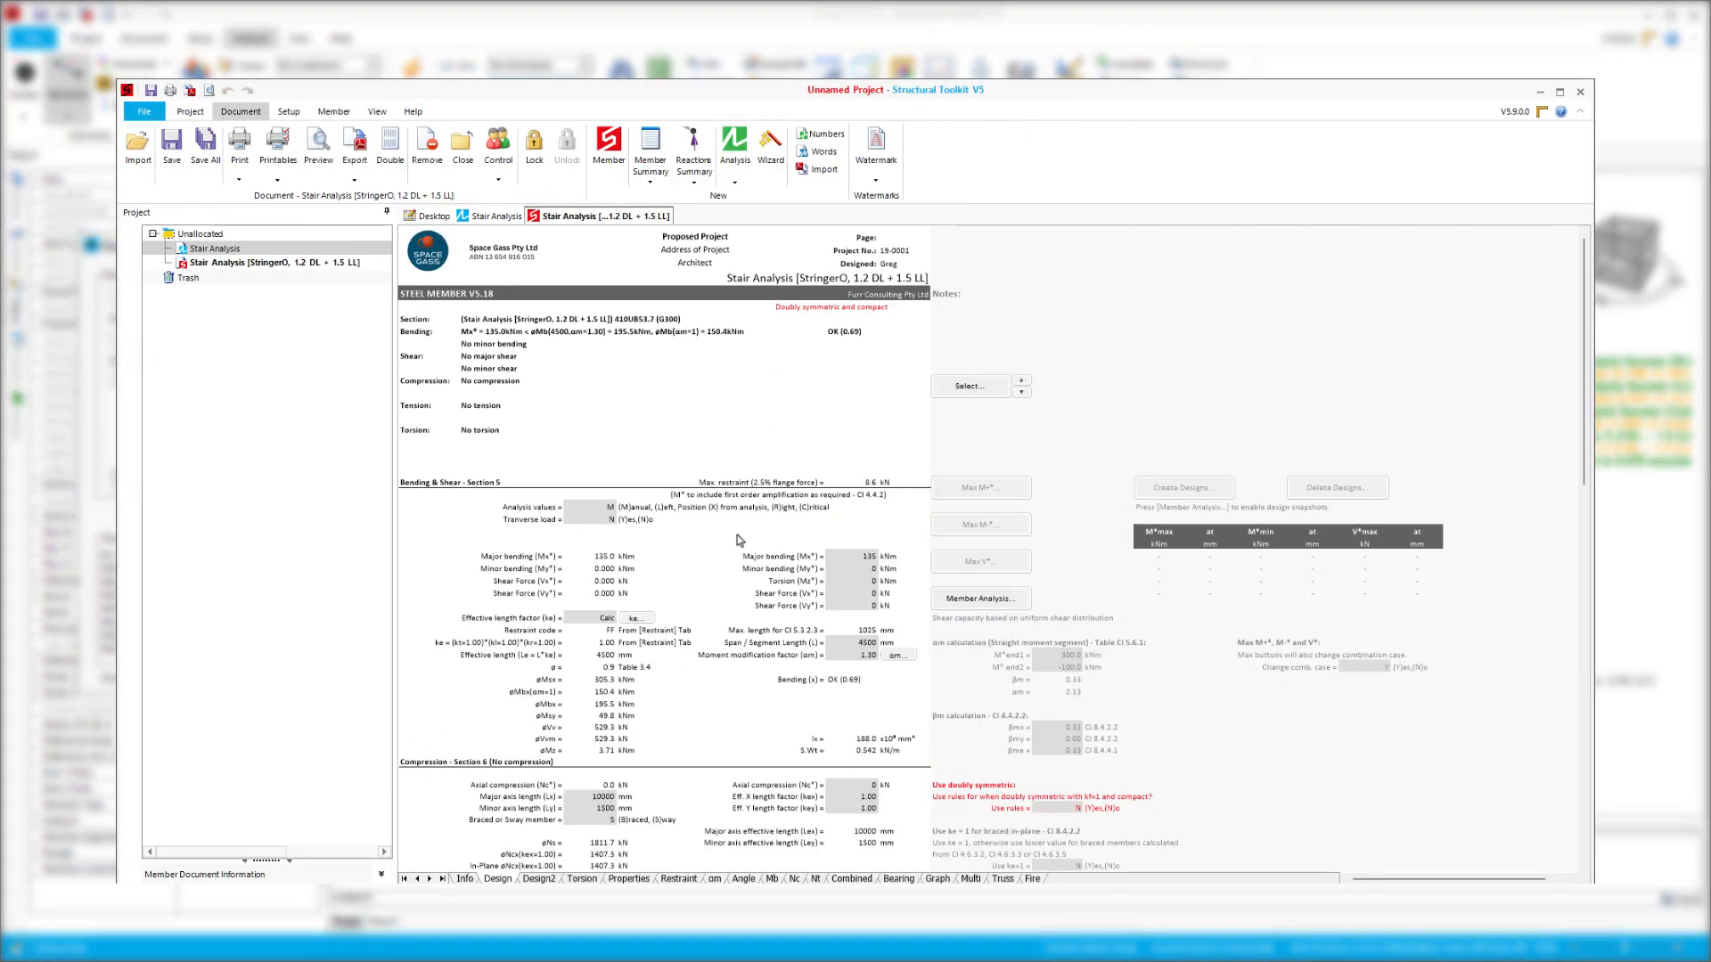
left_click(991, 521)
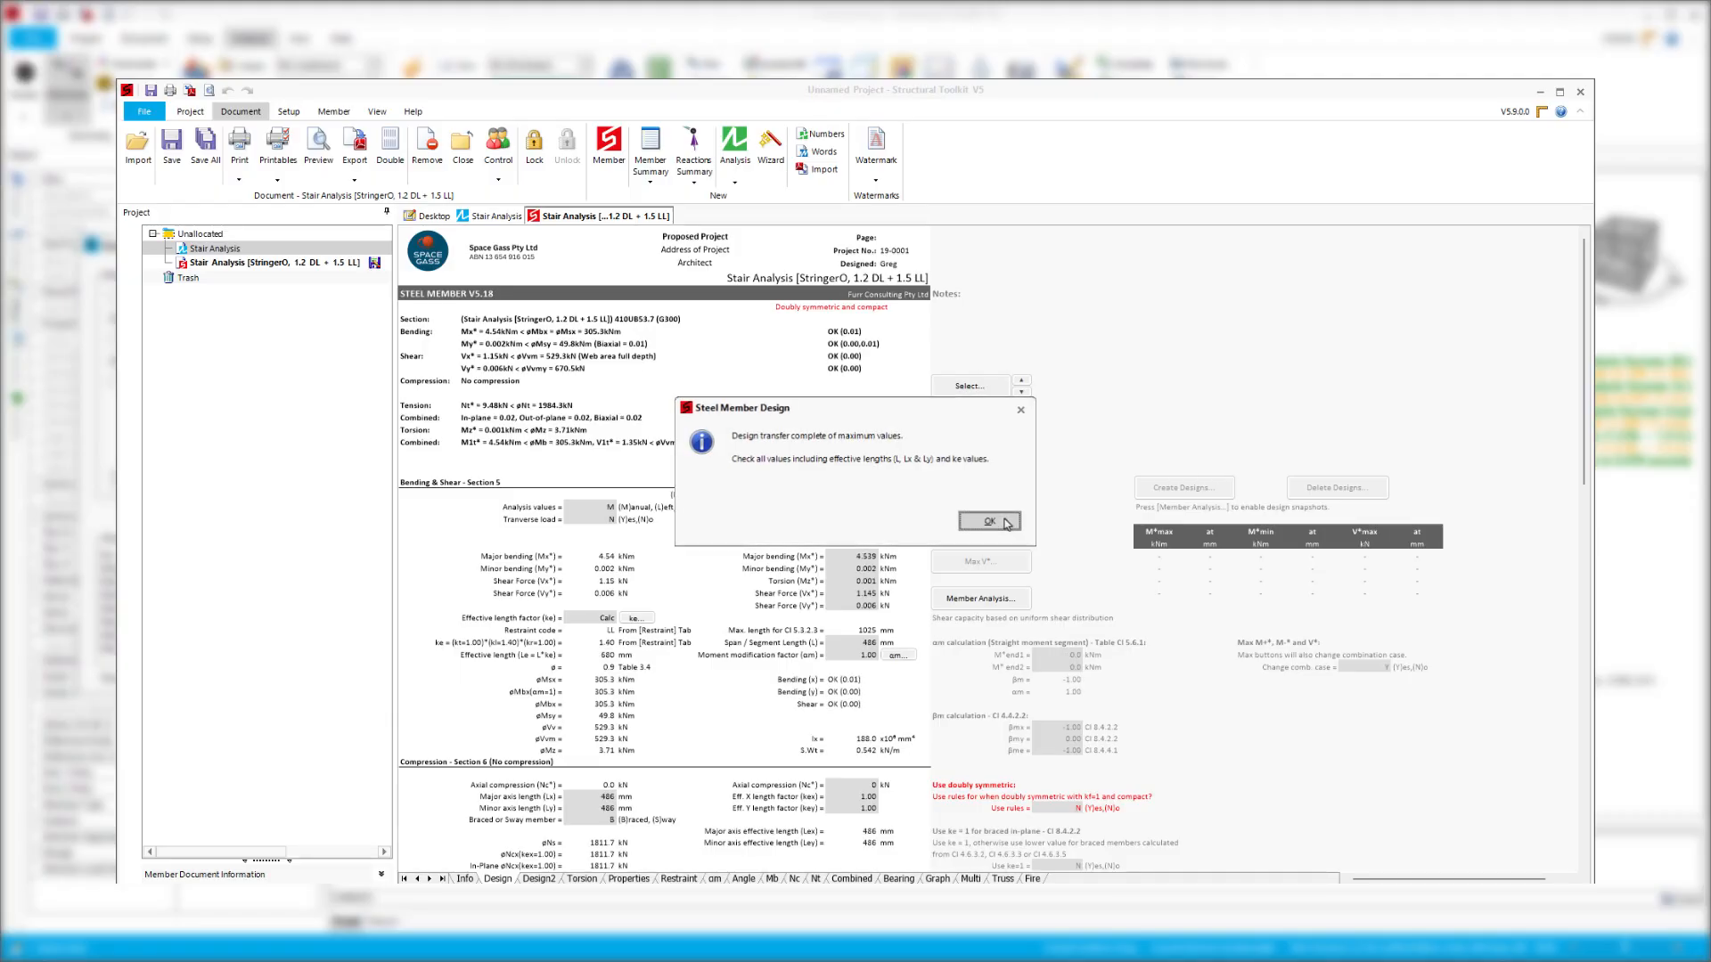
left_click(996, 522)
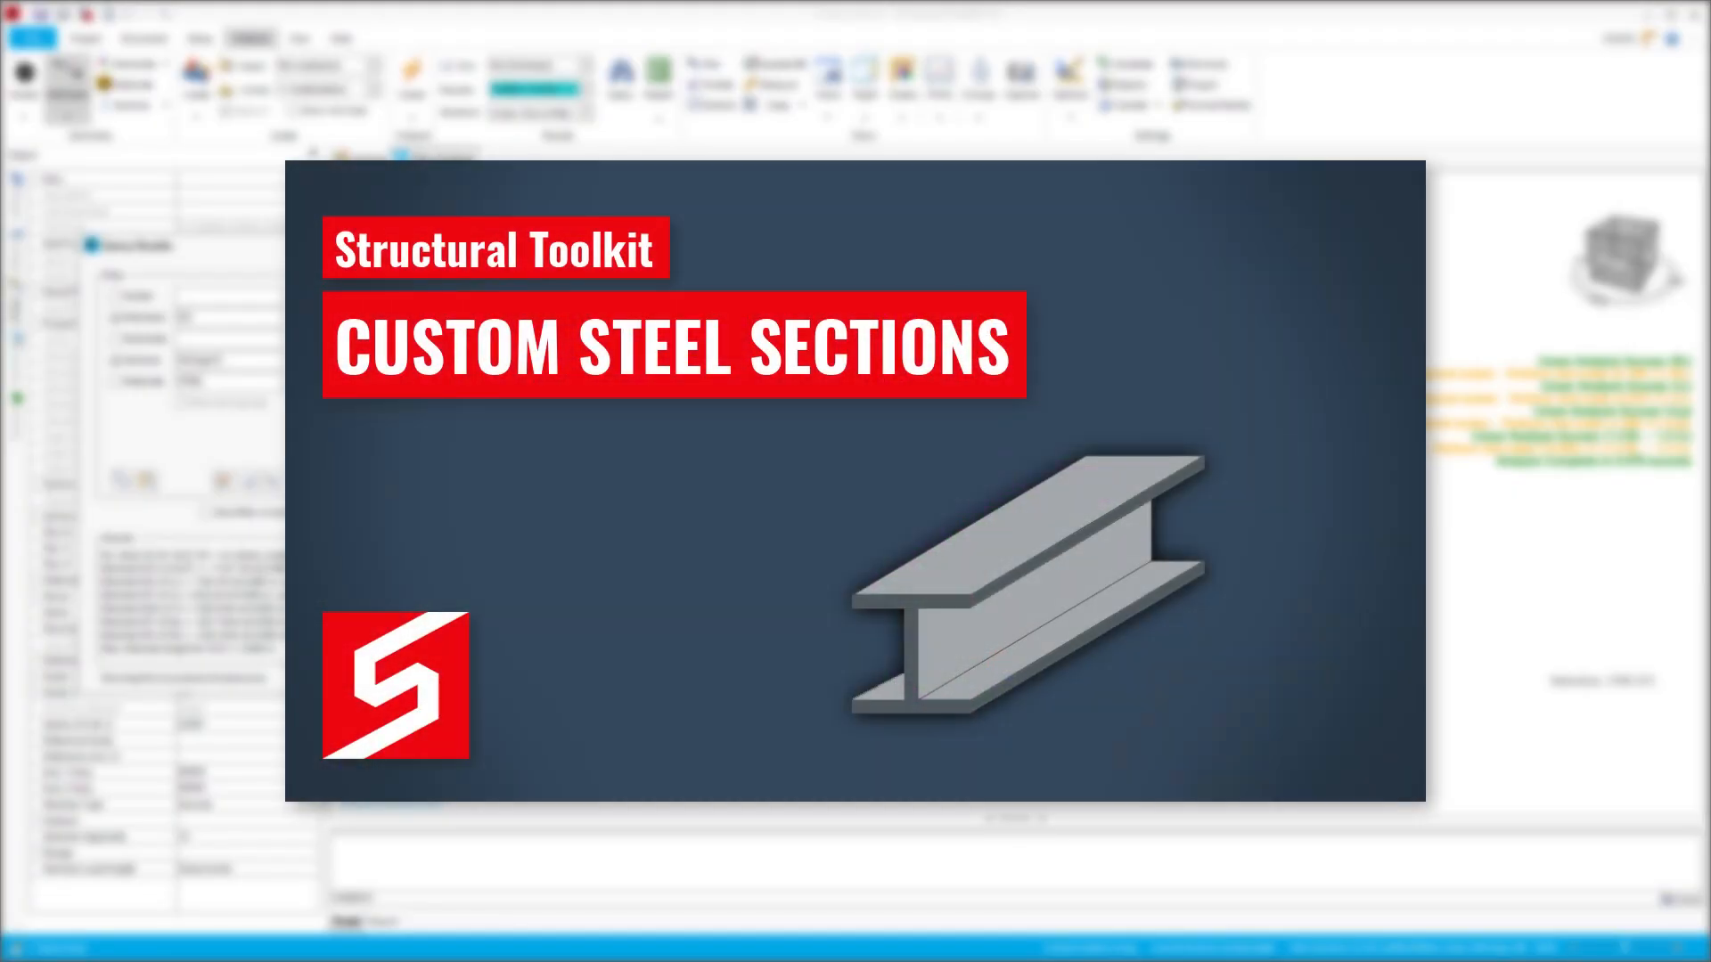
left_click(702, 577)
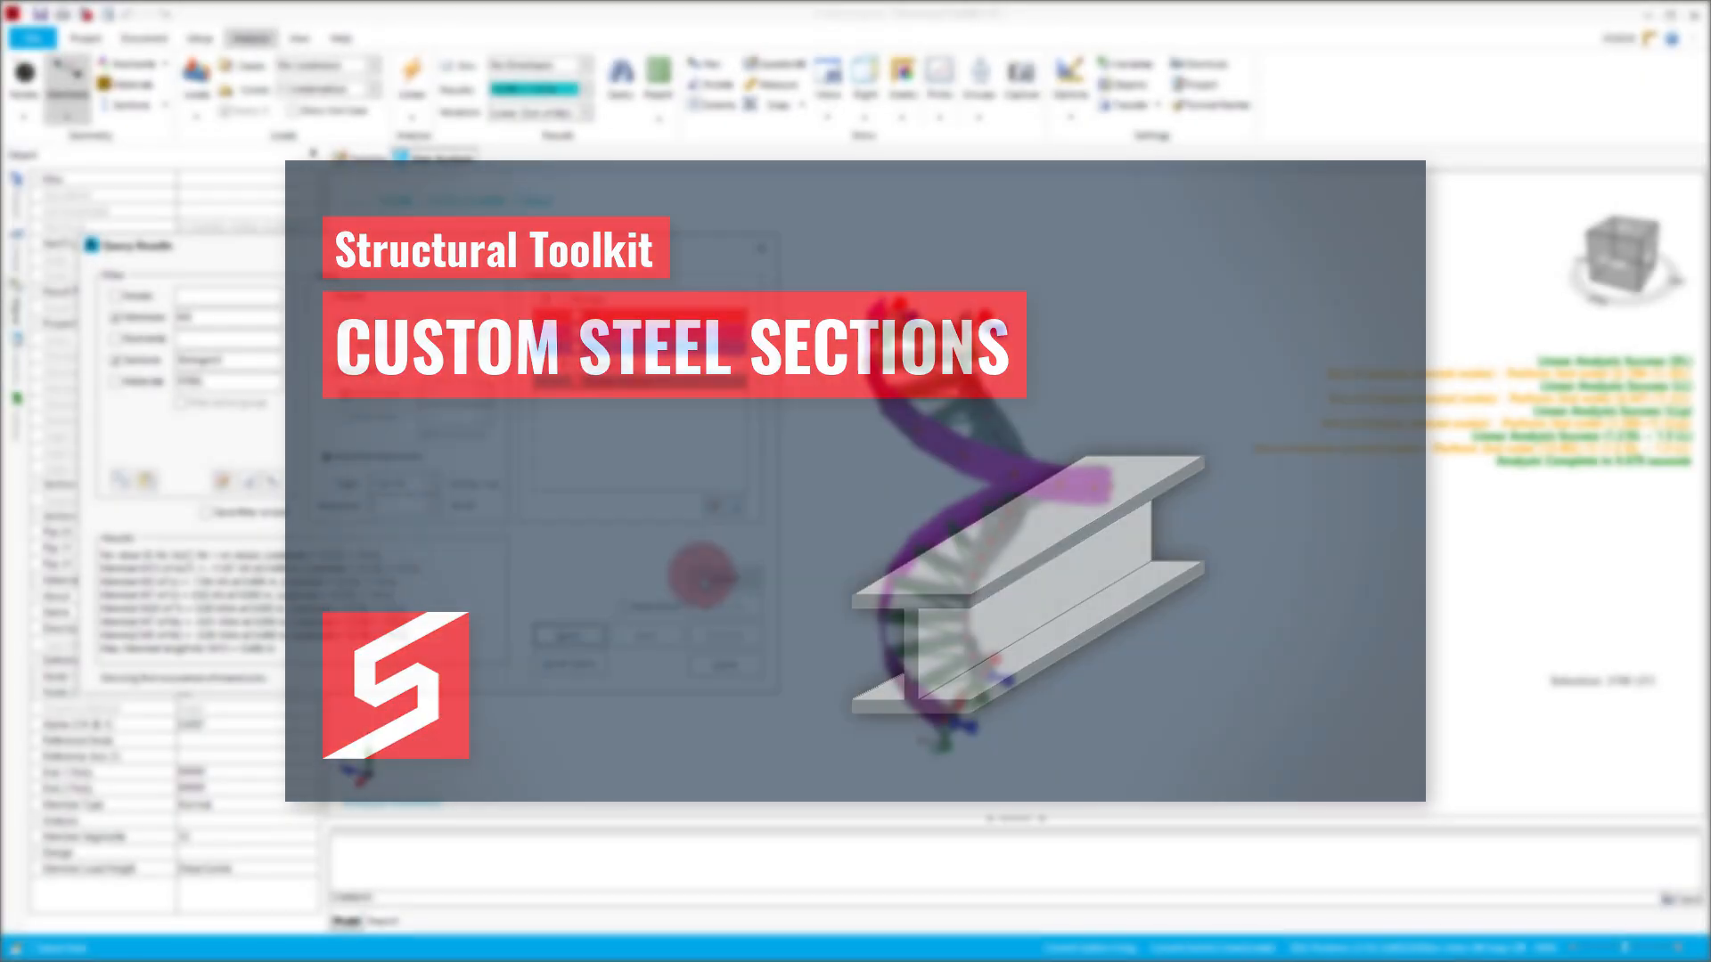